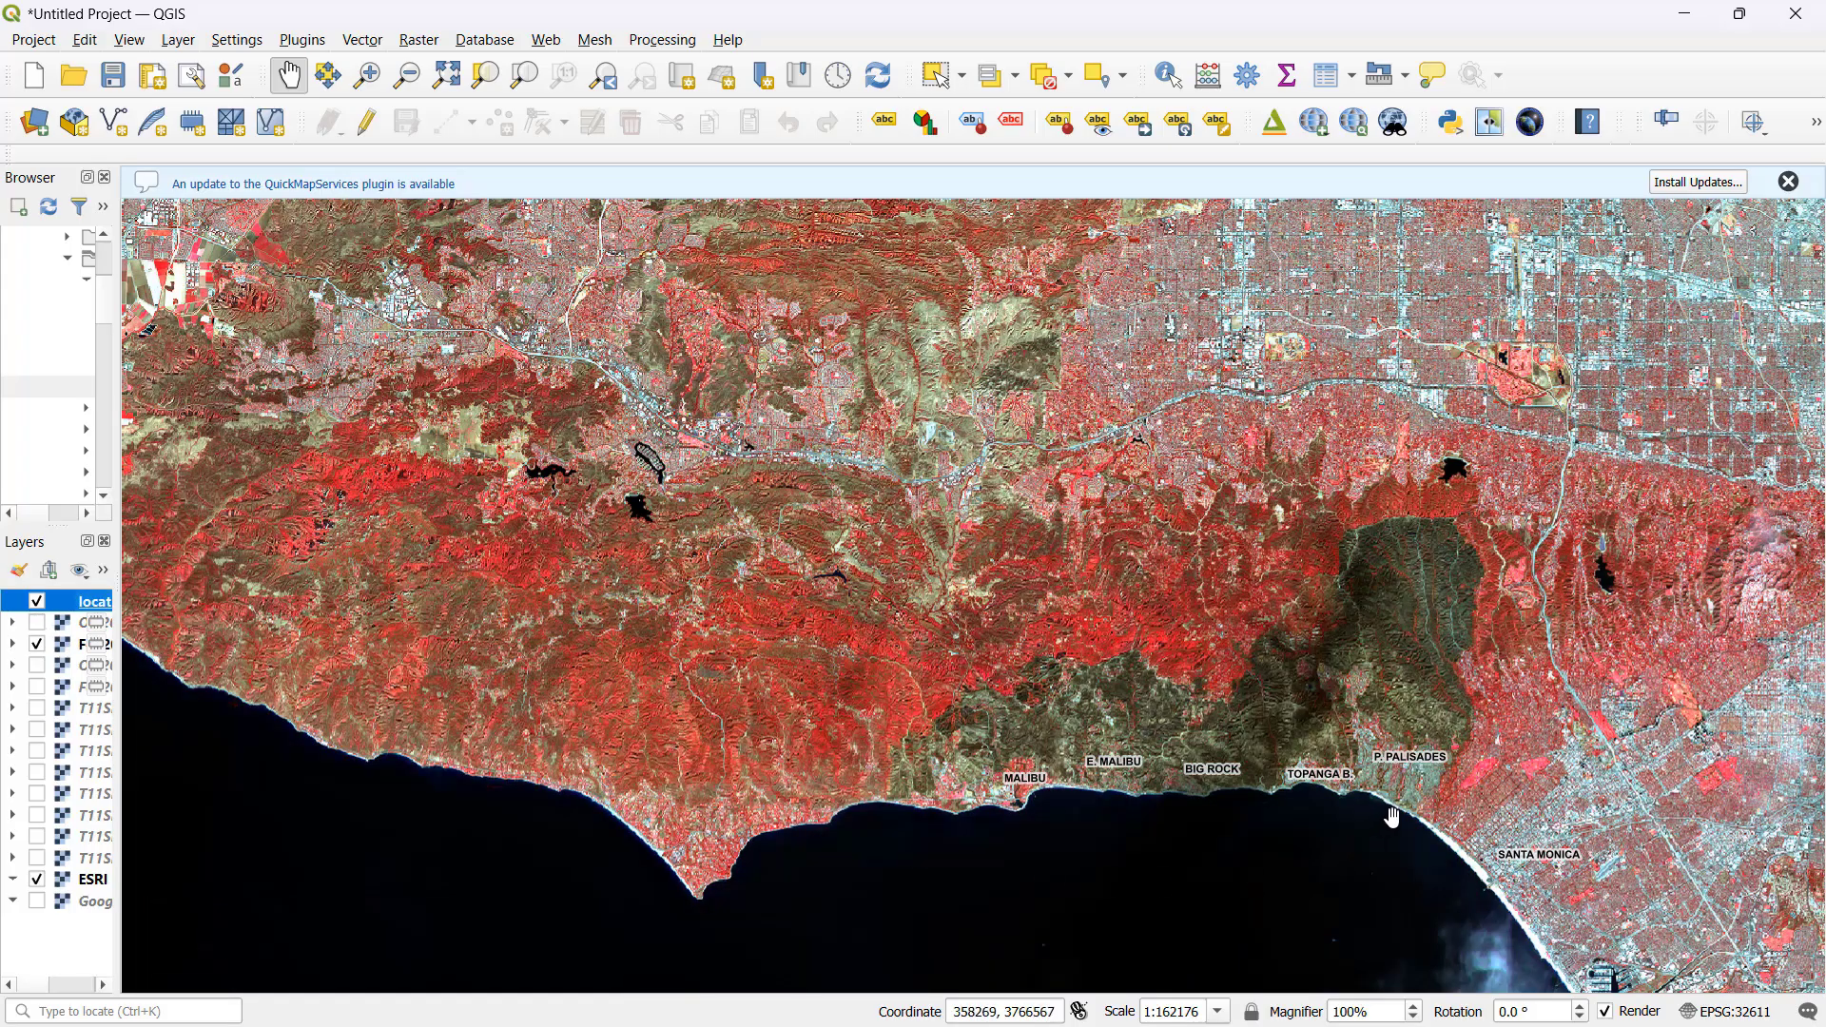
{"action": "scroll", "coordinate": [1393, 816], "scroll_direction": "up", "scroll_amount": 1}
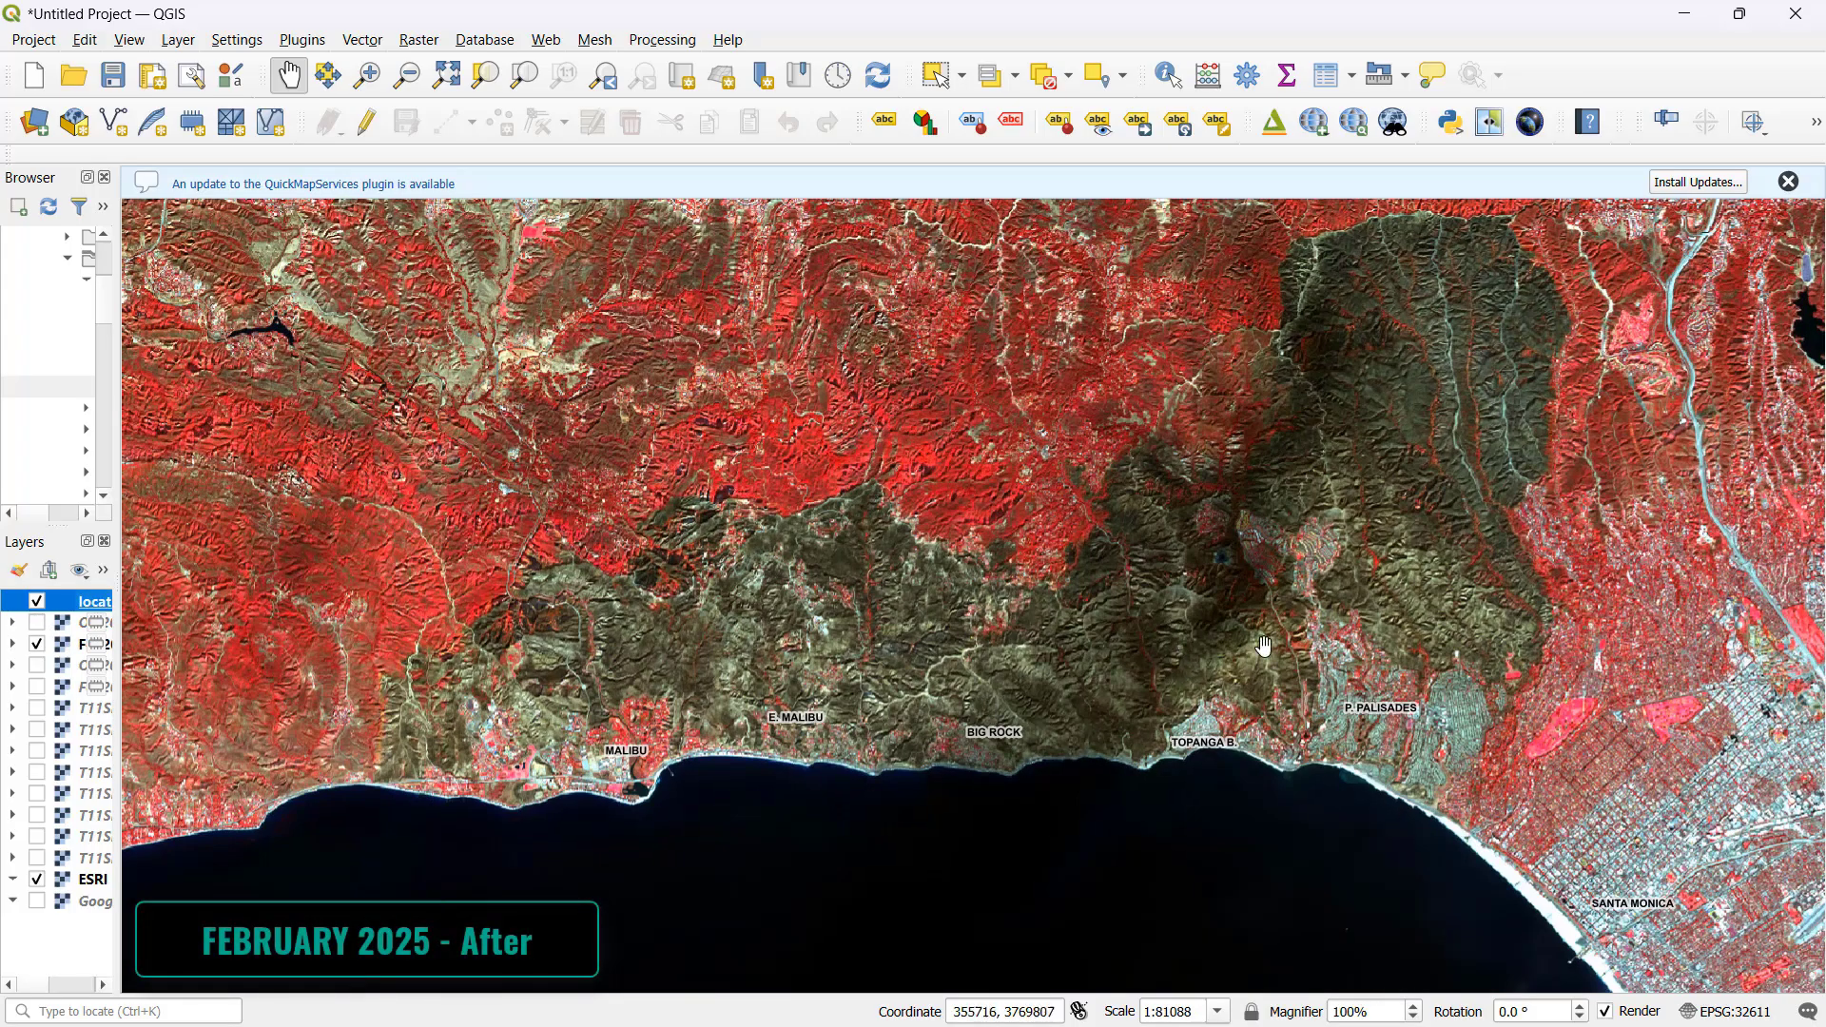
{"action": "scroll", "coordinate": [1265, 647], "scroll_direction": "down", "scroll_amount": 1}
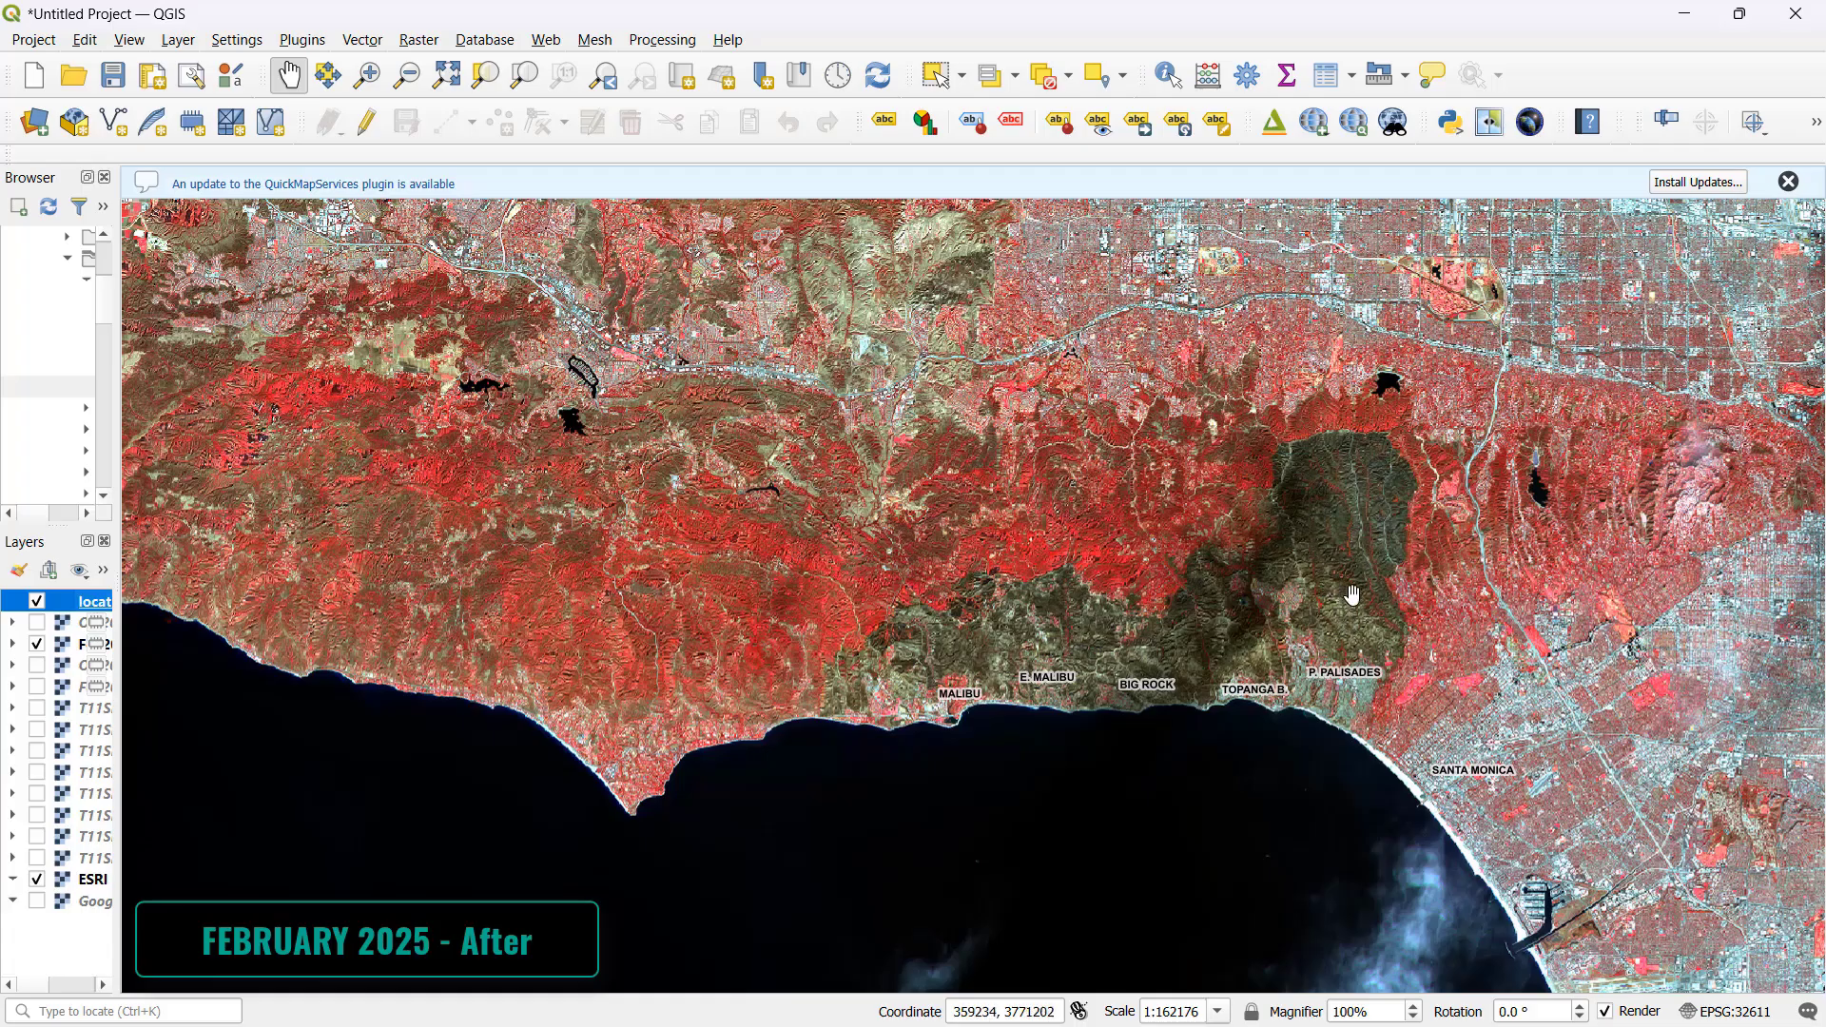
{"action": "left_click_drag", "start_coordinate": [1355, 574], "coordinate": [1113, 694]}
{"action": "scroll", "coordinate": [1112, 690], "scroll_direction": "down", "scroll_amount": 1}
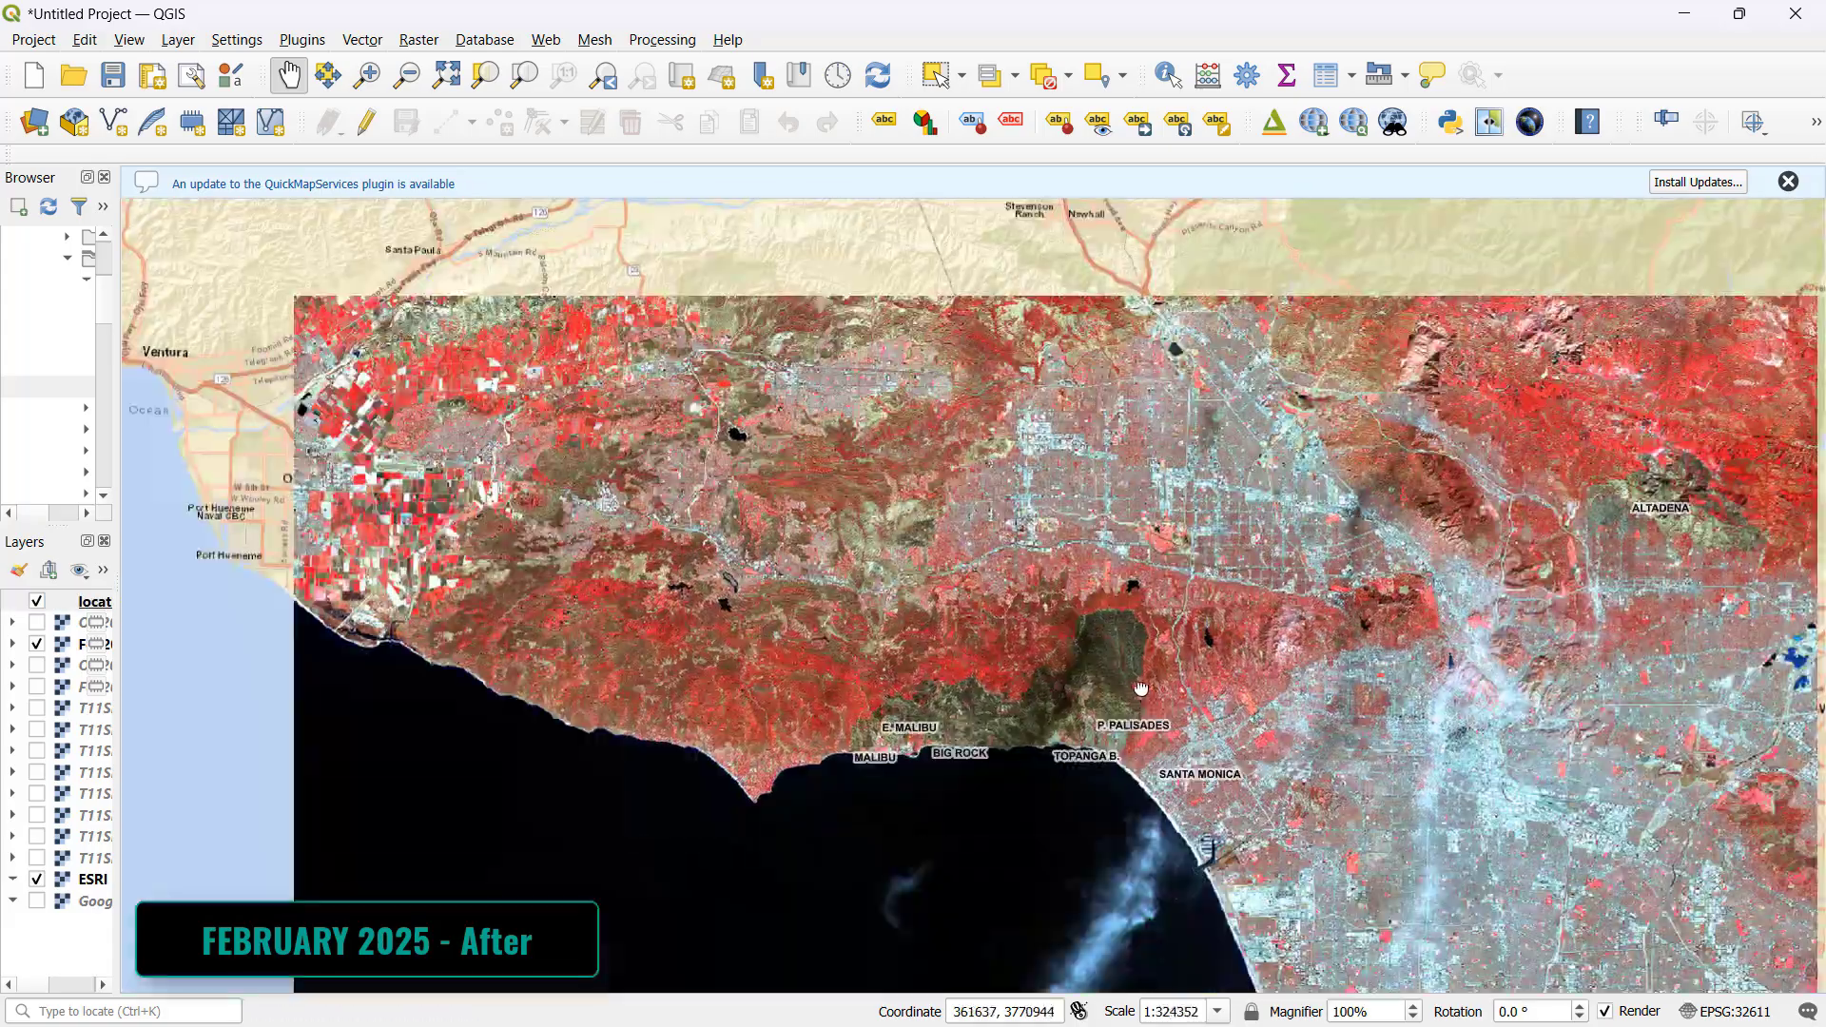
{"action": "left_click_drag", "start_coordinate": [1138, 699], "coordinate": [1001, 609]}
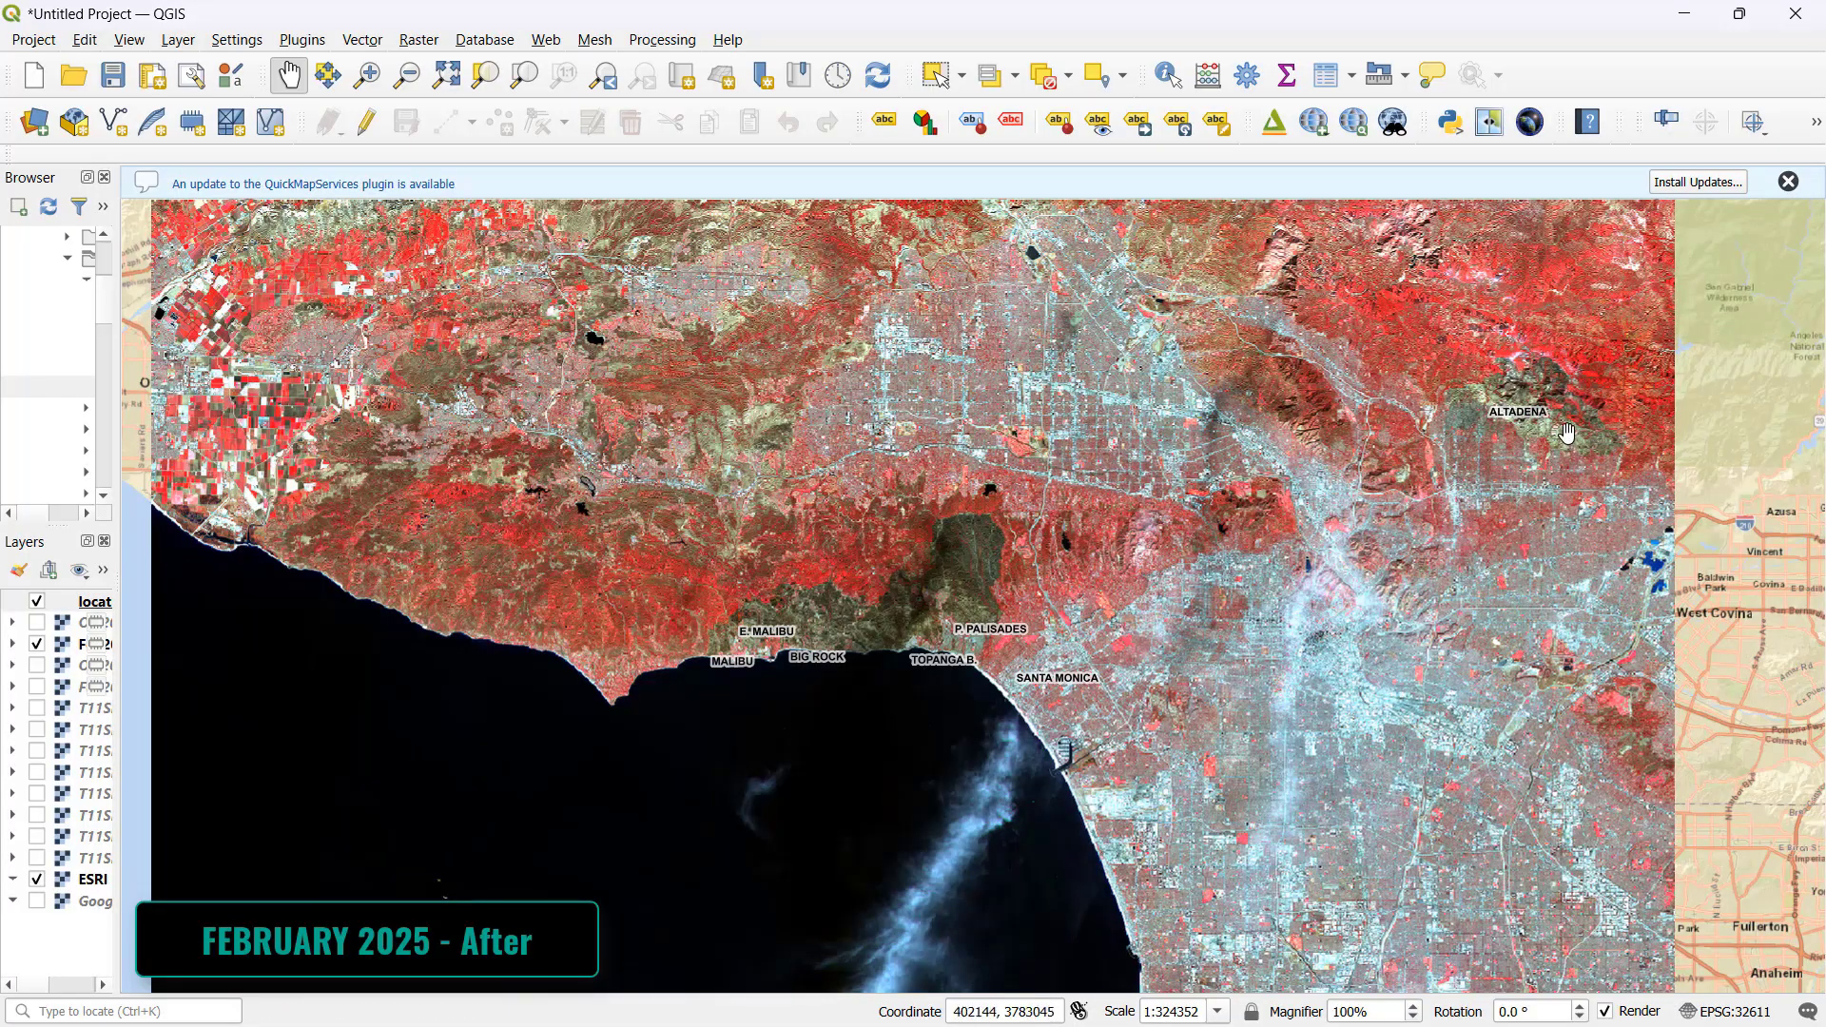
{"action": "scroll", "coordinate": [1568, 418], "scroll_direction": "up", "scroll_amount": 1}
{"action": "left_click_drag", "start_coordinate": [1568, 419], "coordinate": [1455, 776]}
{"action": "left_click_drag", "start_coordinate": [1284, 656], "coordinate": [1294, 496]}
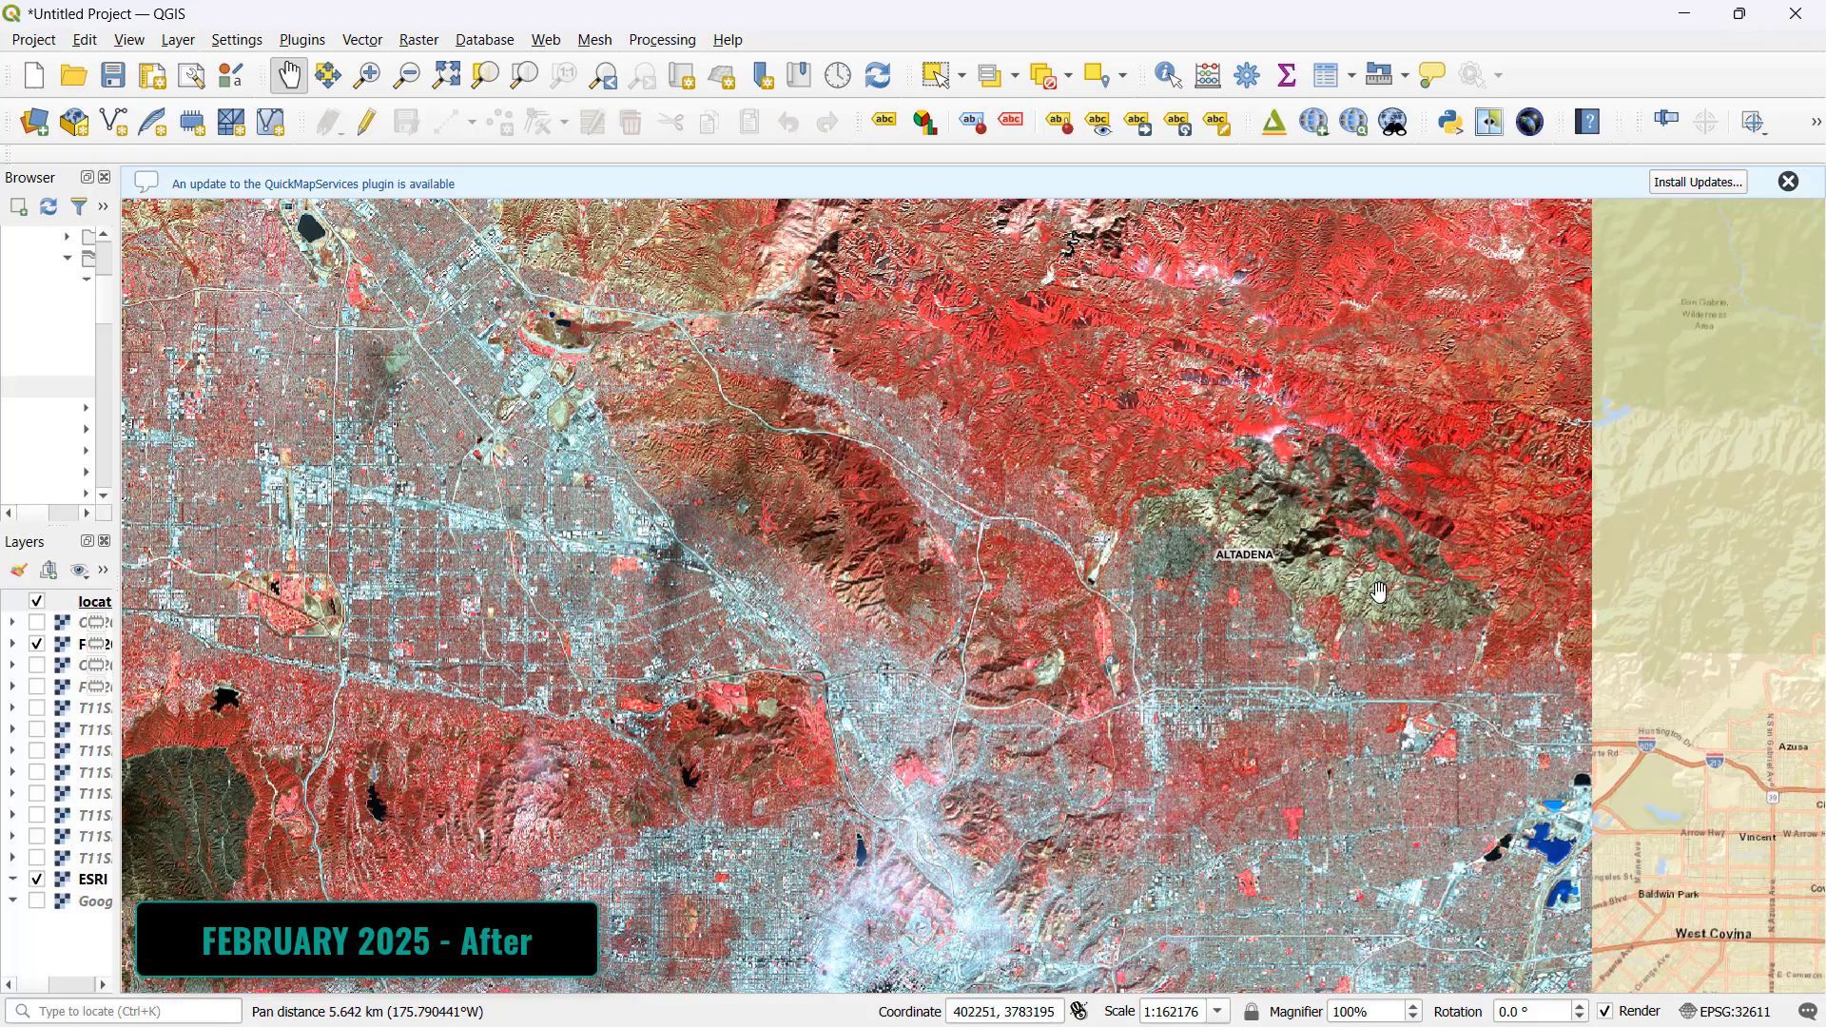
{"action": "left_click_drag", "start_coordinate": [1351, 528], "coordinate": [1199, 692]}
{"action": "scroll", "coordinate": [942, 599], "scroll_direction": "up", "scroll_amount": 1}
{"action": "scroll", "coordinate": [1199, 692], "scroll_direction": "down", "scroll_amount": 1}
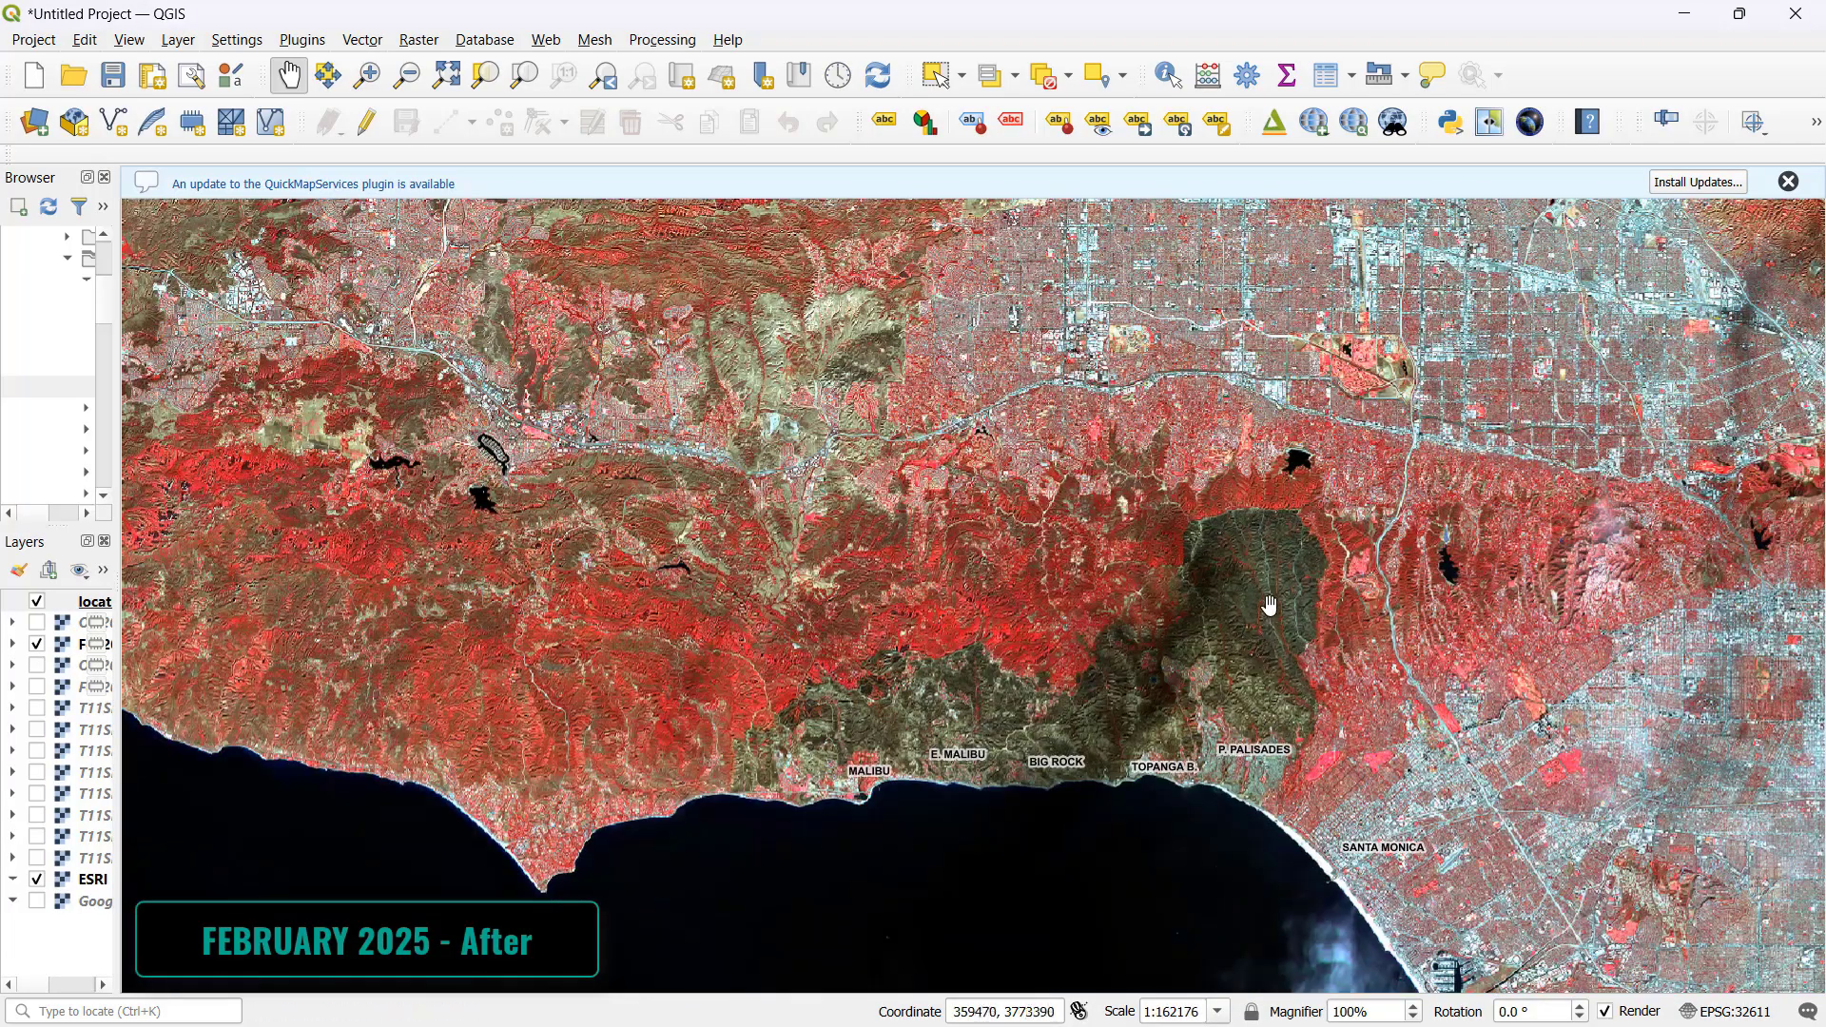
{"action": "scroll", "coordinate": [1268, 604], "scroll_direction": "down", "scroll_amount": 1}
{"action": "left_click_drag", "start_coordinate": [1268, 603], "coordinate": [1065, 642]}
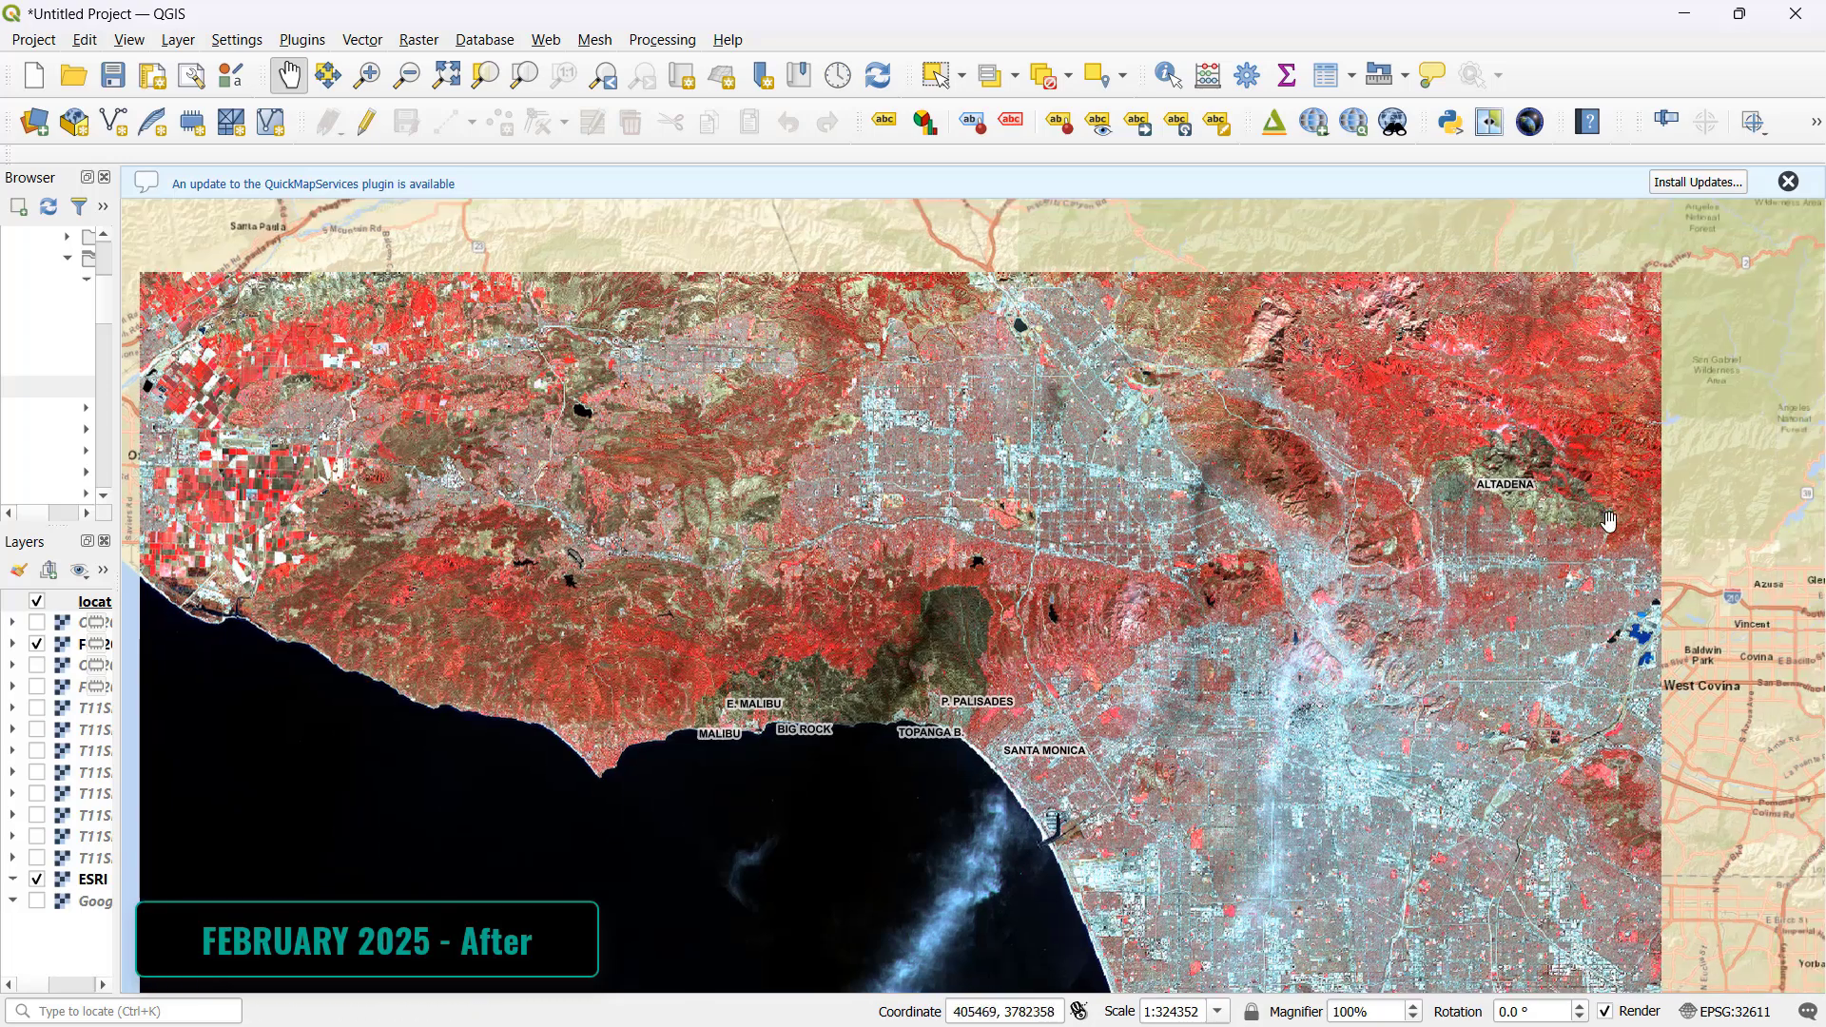
{"action": "scroll", "coordinate": [1565, 499], "scroll_direction": "up", "scroll_amount": 1}
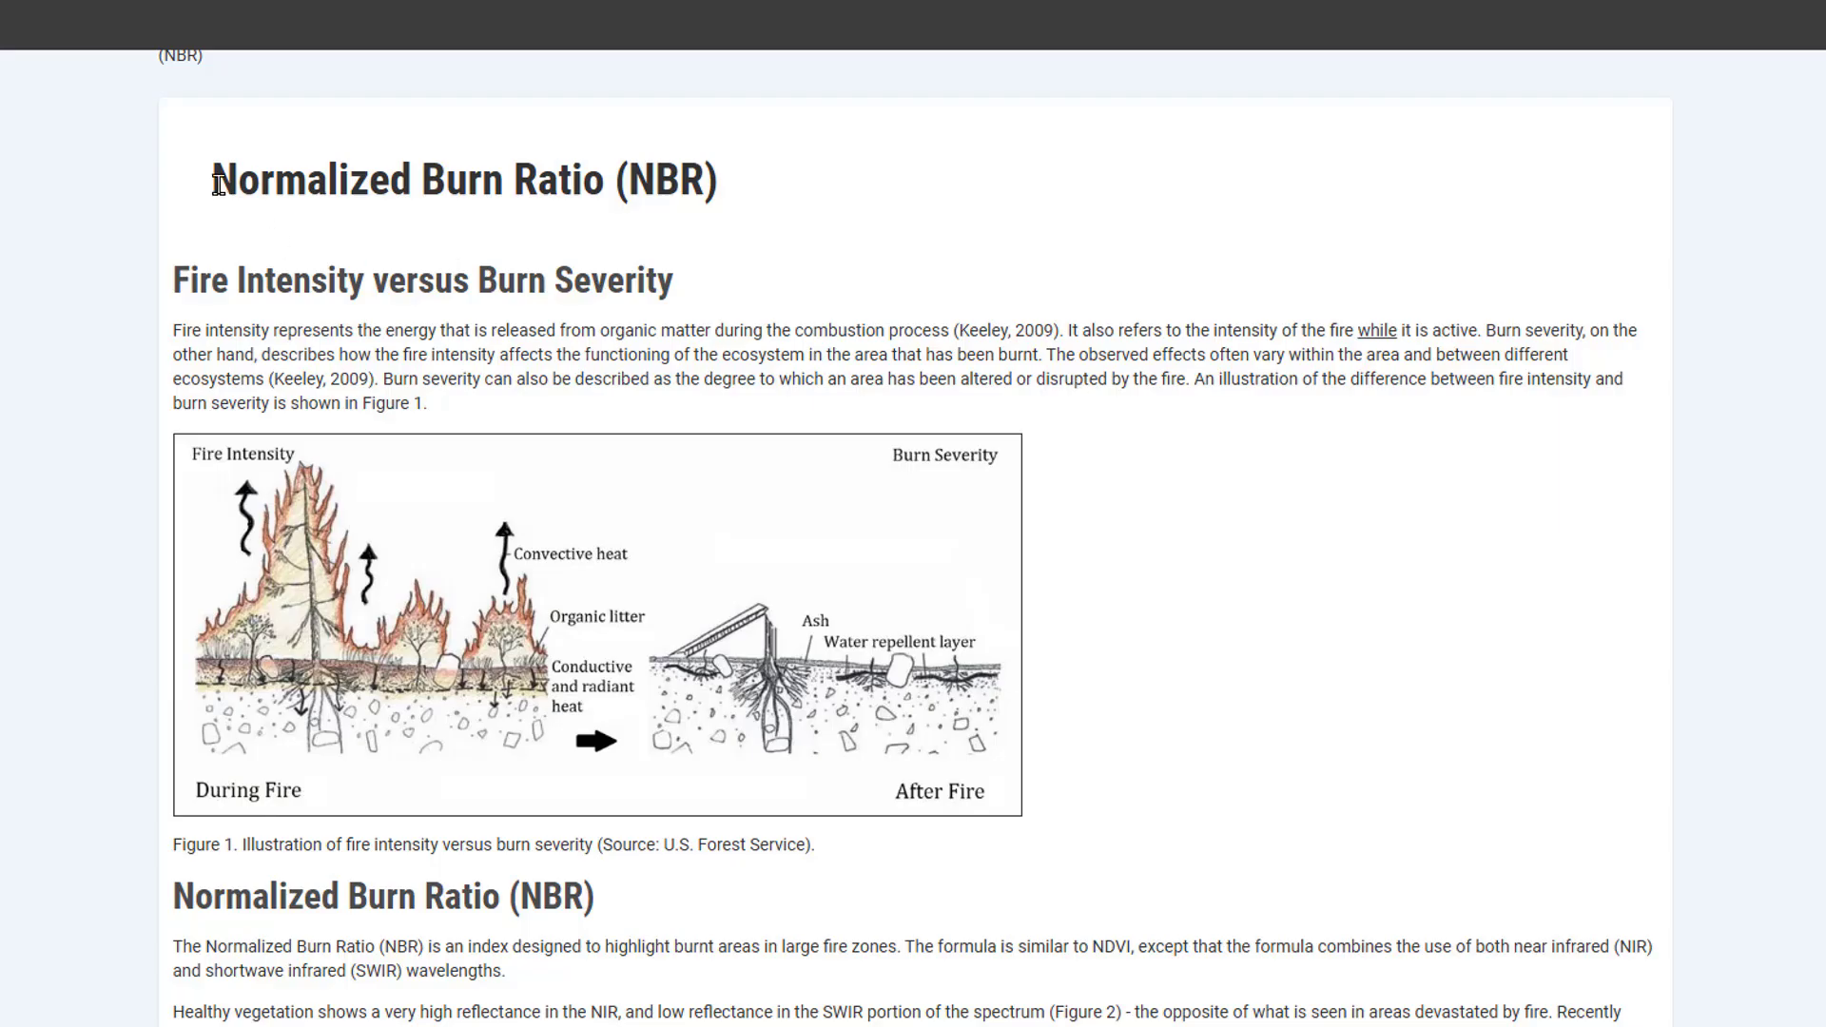
Step: Highlight the sentence in the NBR article explaining what the Normalized Burn Ratio is for
{"action": "scroll", "coordinate": [1237, 429], "scroll_direction": "down", "scroll_amount": 4}
{"action": "scroll", "coordinate": [1241, 429], "scroll_direction": "up", "scroll_amount": 1}
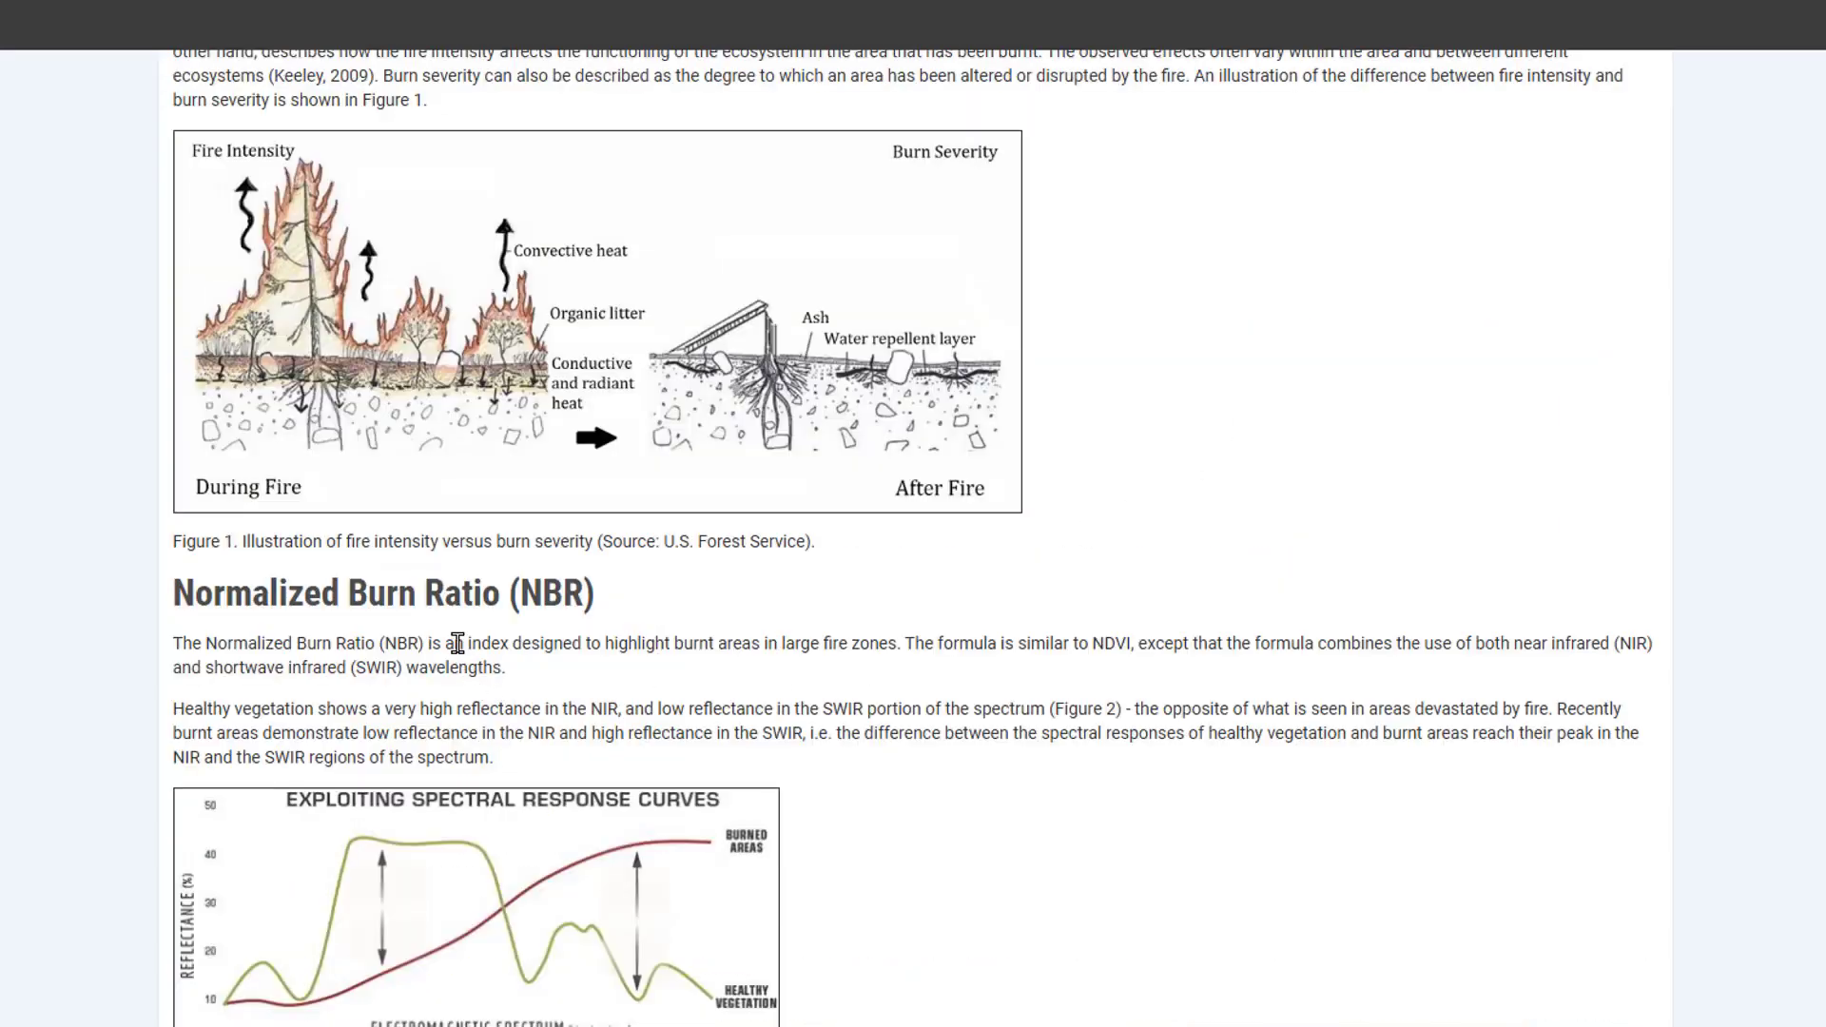
{"action": "left_click_drag", "start_coordinate": [461, 643], "coordinate": [896, 650]}
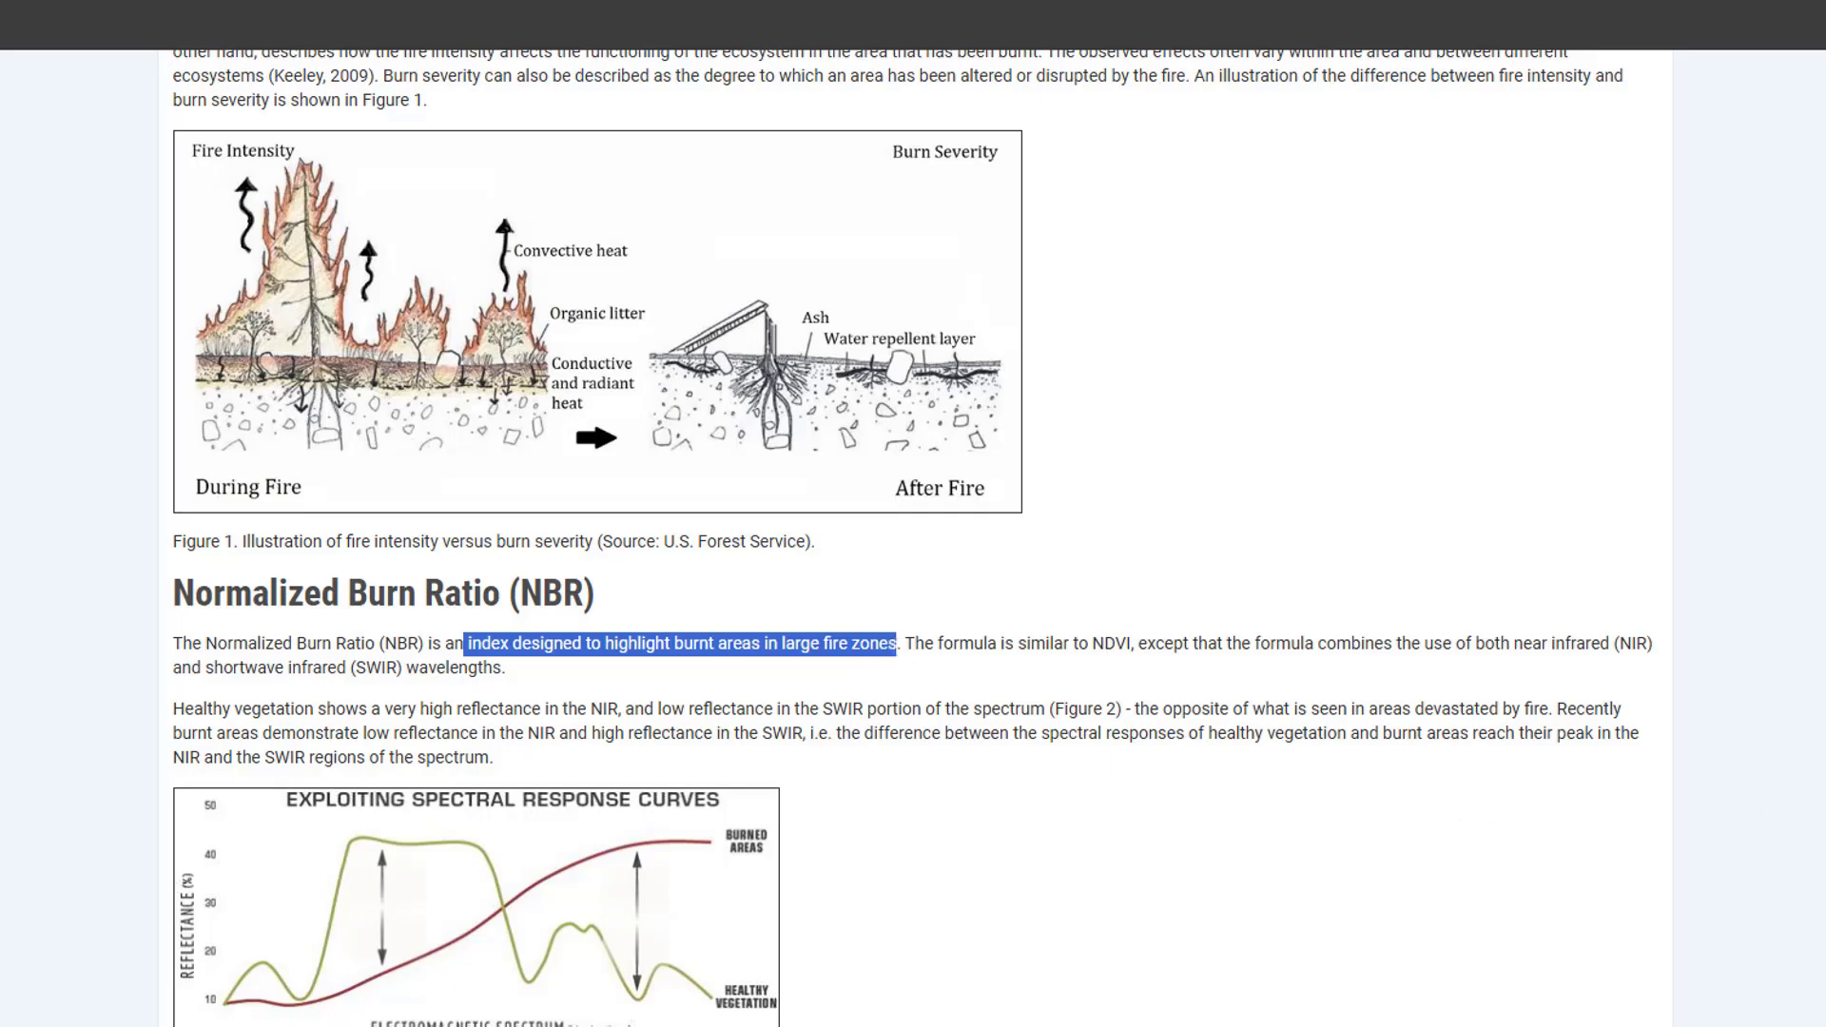
Step: Scroll the article down to the NBR formula and the Burn Severity section
{"action": "scroll", "coordinate": [913, 533], "scroll_direction": "down", "scroll_amount": 6}
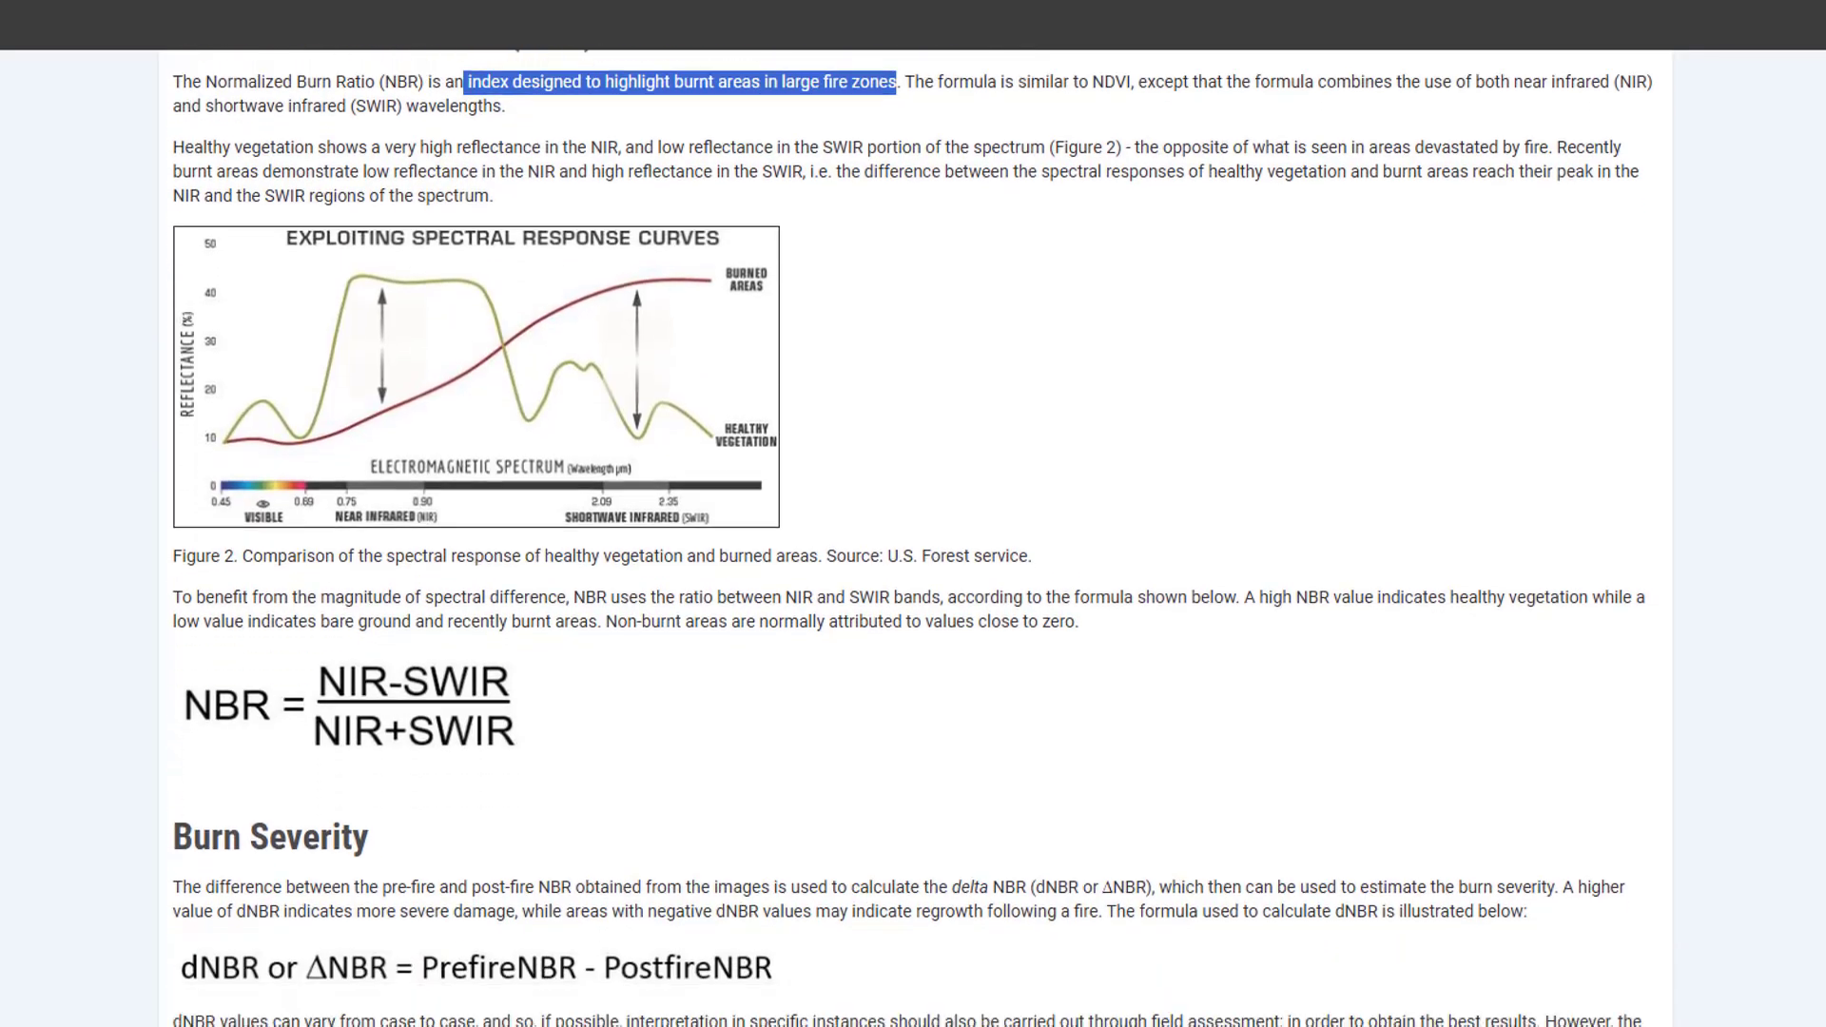
{"action": "scroll", "coordinate": [908, 529], "scroll_direction": "down", "scroll_amount": 1}
{"action": "scroll", "coordinate": [908, 529], "scroll_direction": "up", "scroll_amount": 1}
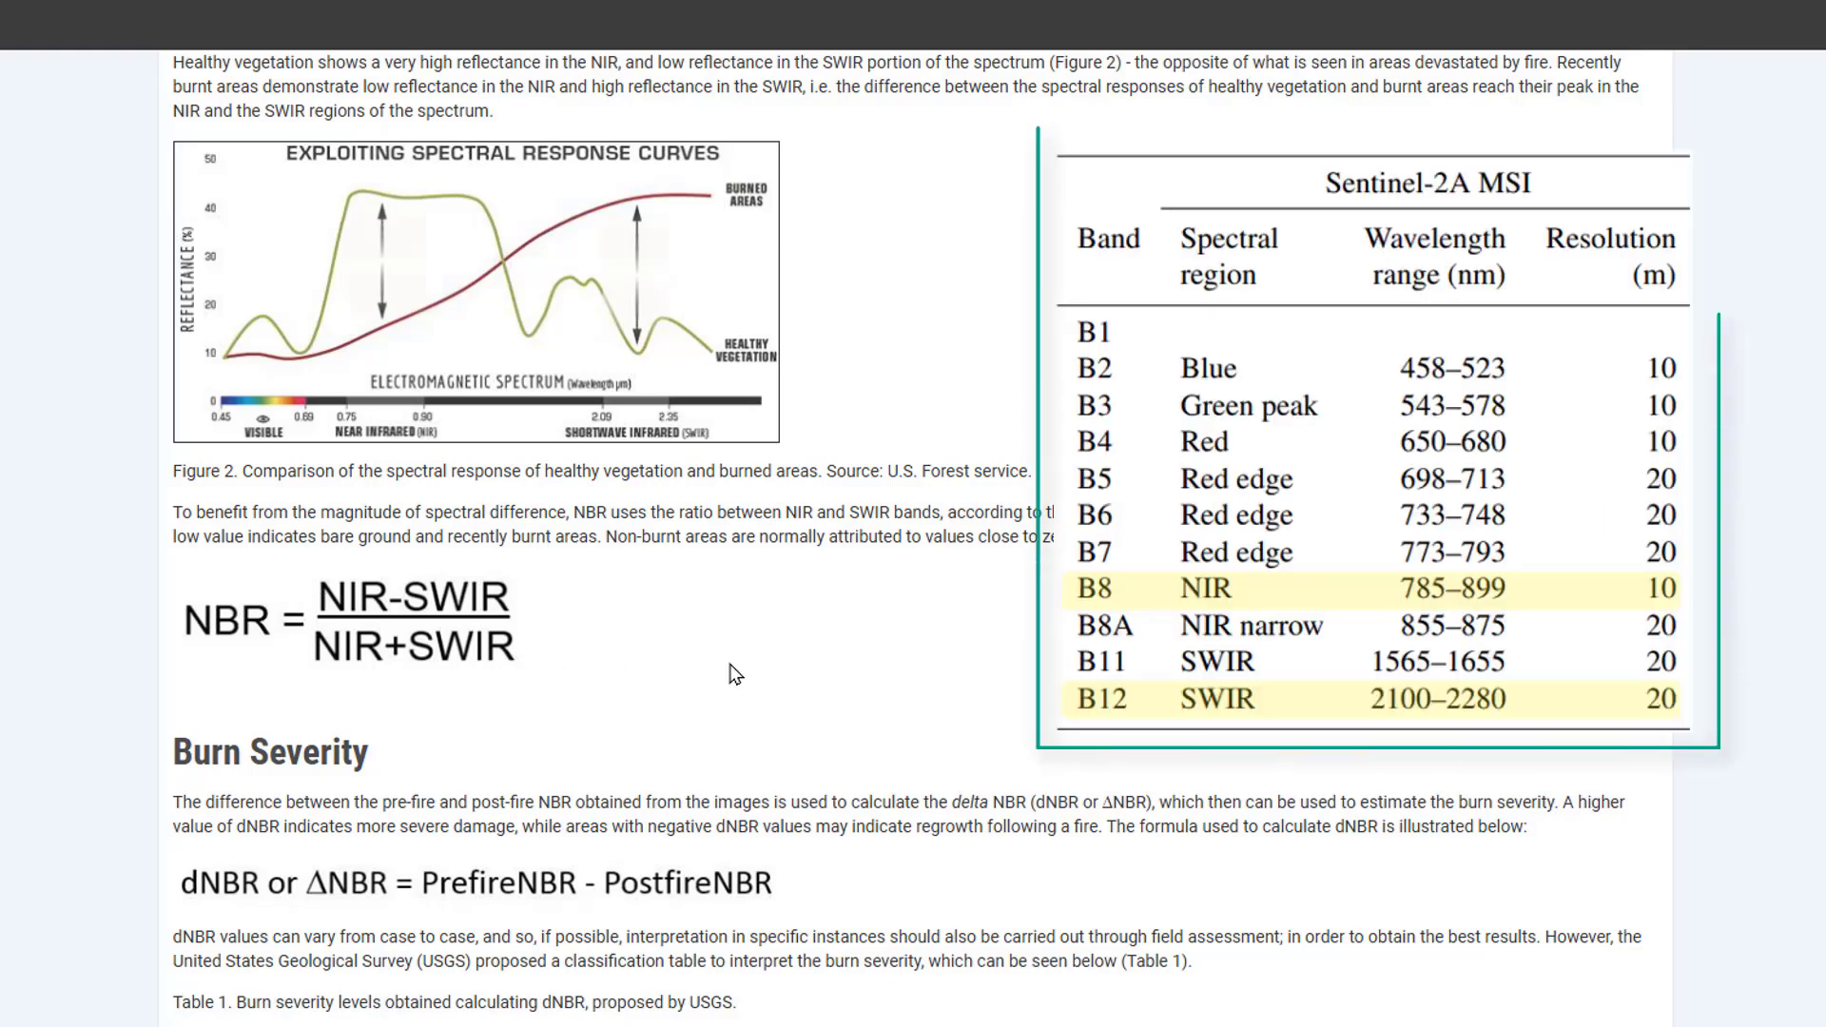
{"action": "scroll", "coordinate": [909, 539], "scroll_direction": "down", "scroll_amount": 3}
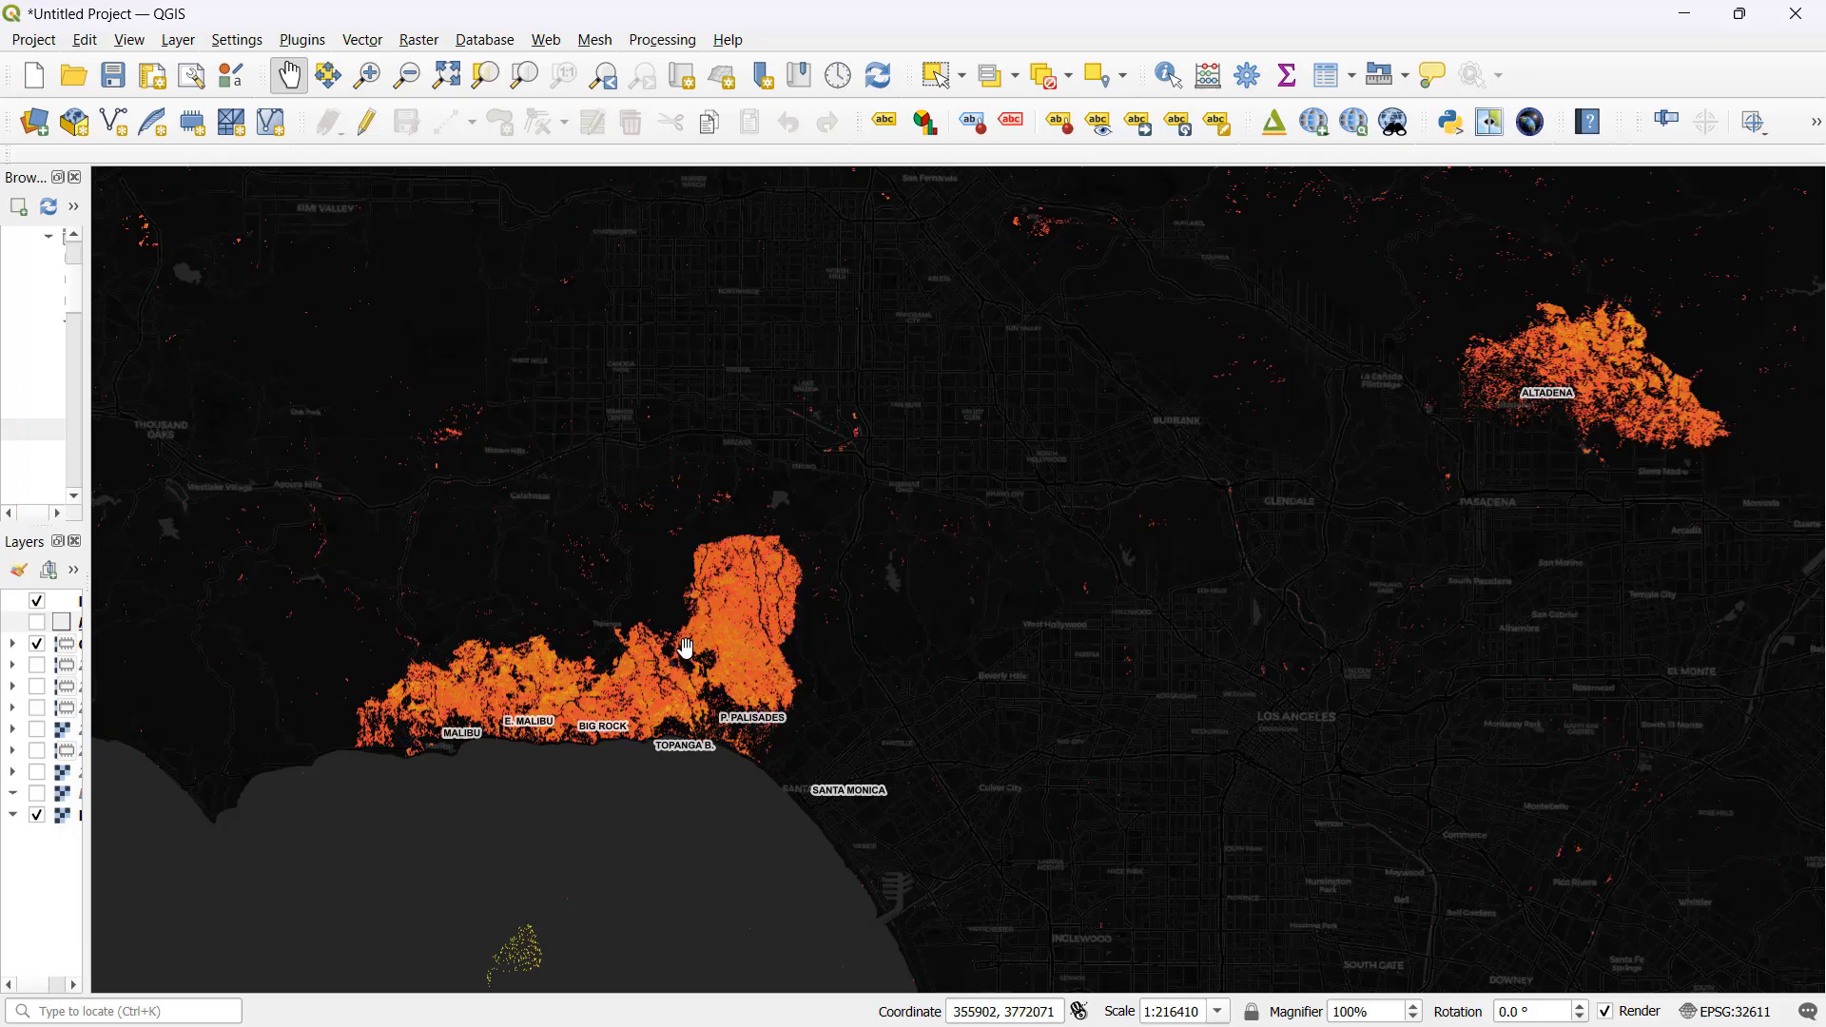
Step: Zoom in on the Palisades burn raster and centre its northern lobe
{"action": "scroll", "coordinate": [635, 697], "scroll_direction": "up", "scroll_amount": 1}
{"action": "left_click_drag", "start_coordinate": [842, 731], "coordinate": [1011, 754]}
{"action": "scroll", "coordinate": [1011, 755], "scroll_direction": "up", "scroll_amount": 1}
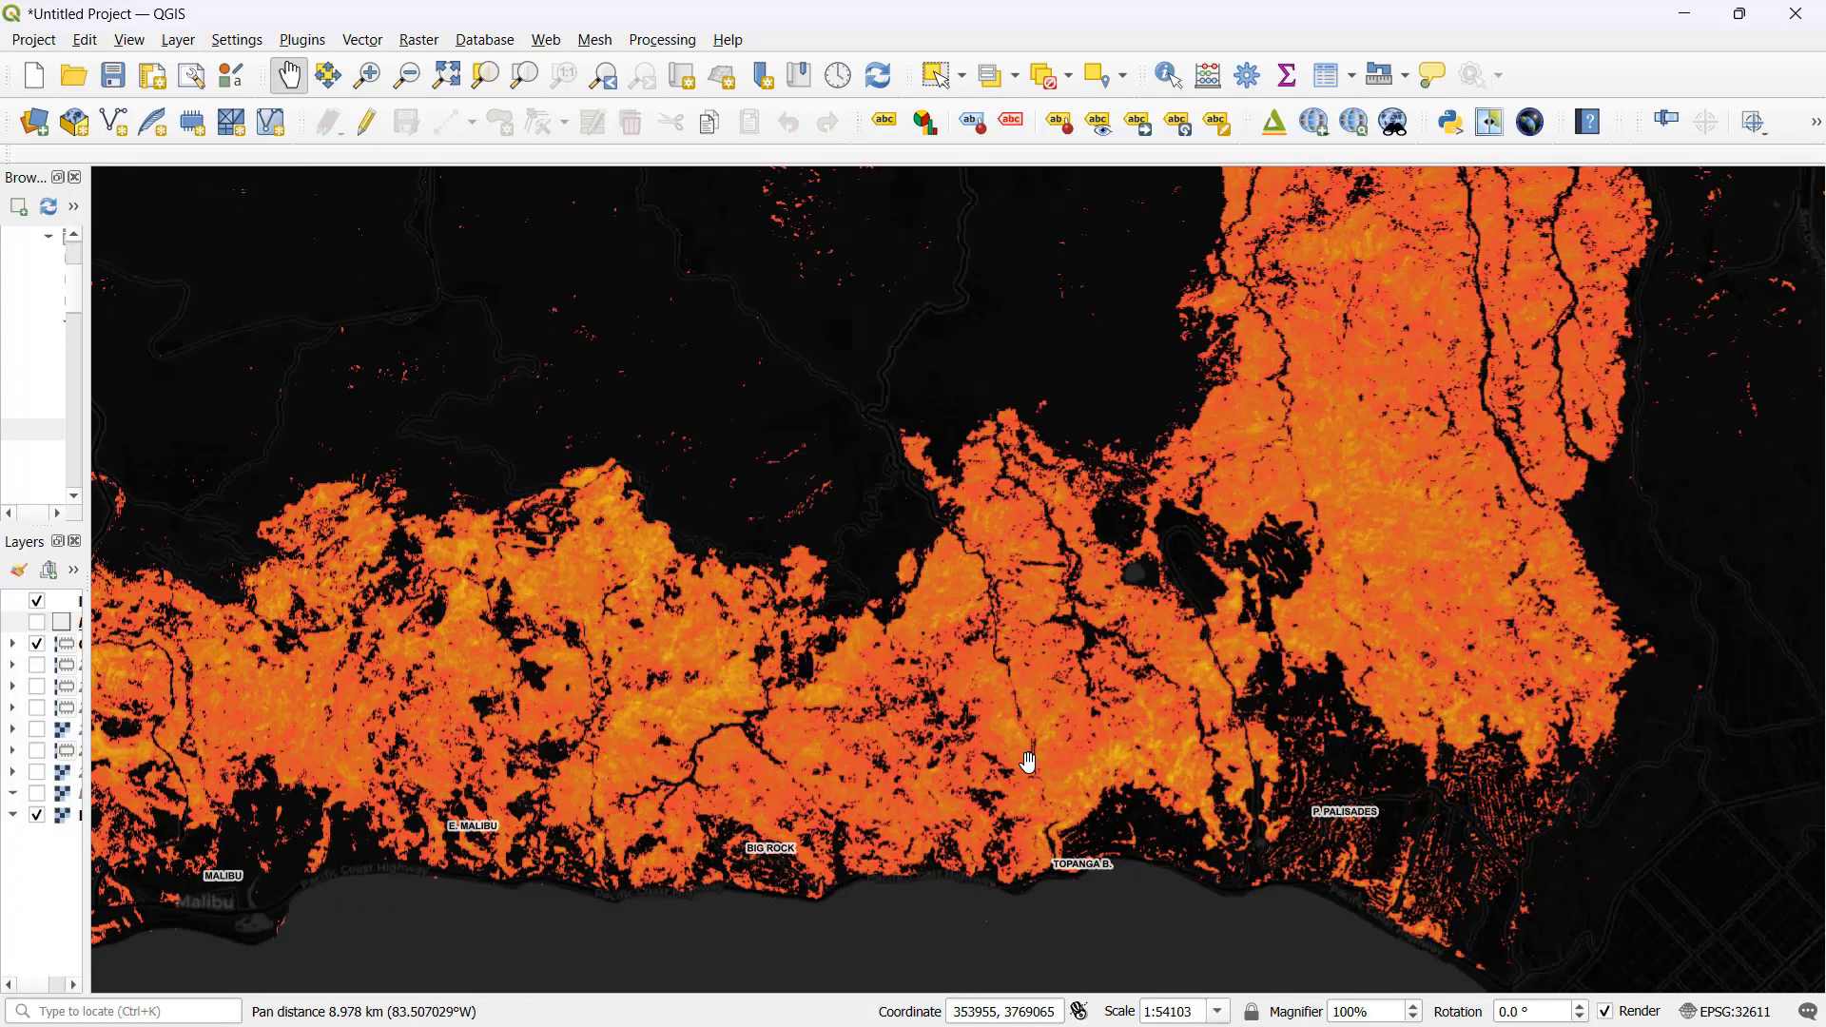
{"action": "scroll", "coordinate": [1027, 762], "scroll_direction": "down", "scroll_amount": 1}
{"action": "scroll", "coordinate": [1094, 769], "scroll_direction": "up", "scroll_amount": 1}
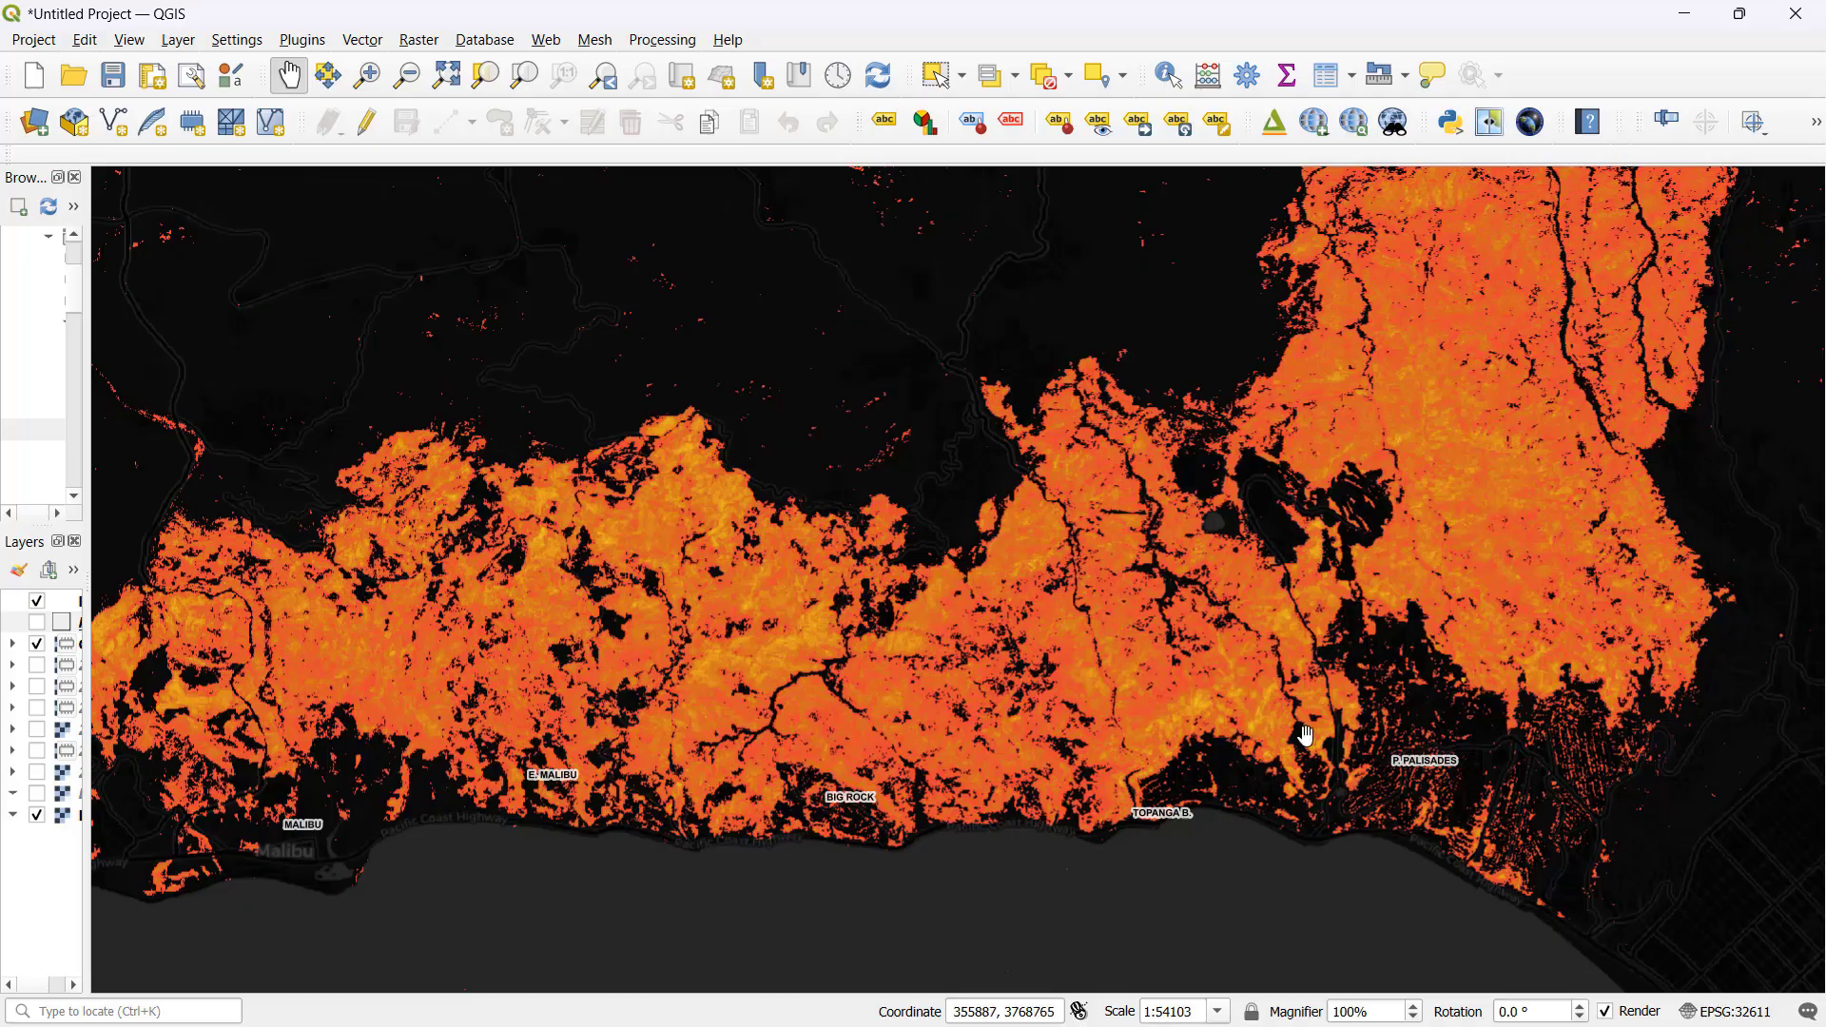
{"action": "scroll", "coordinate": [1497, 685], "scroll_direction": "down", "scroll_amount": 1}
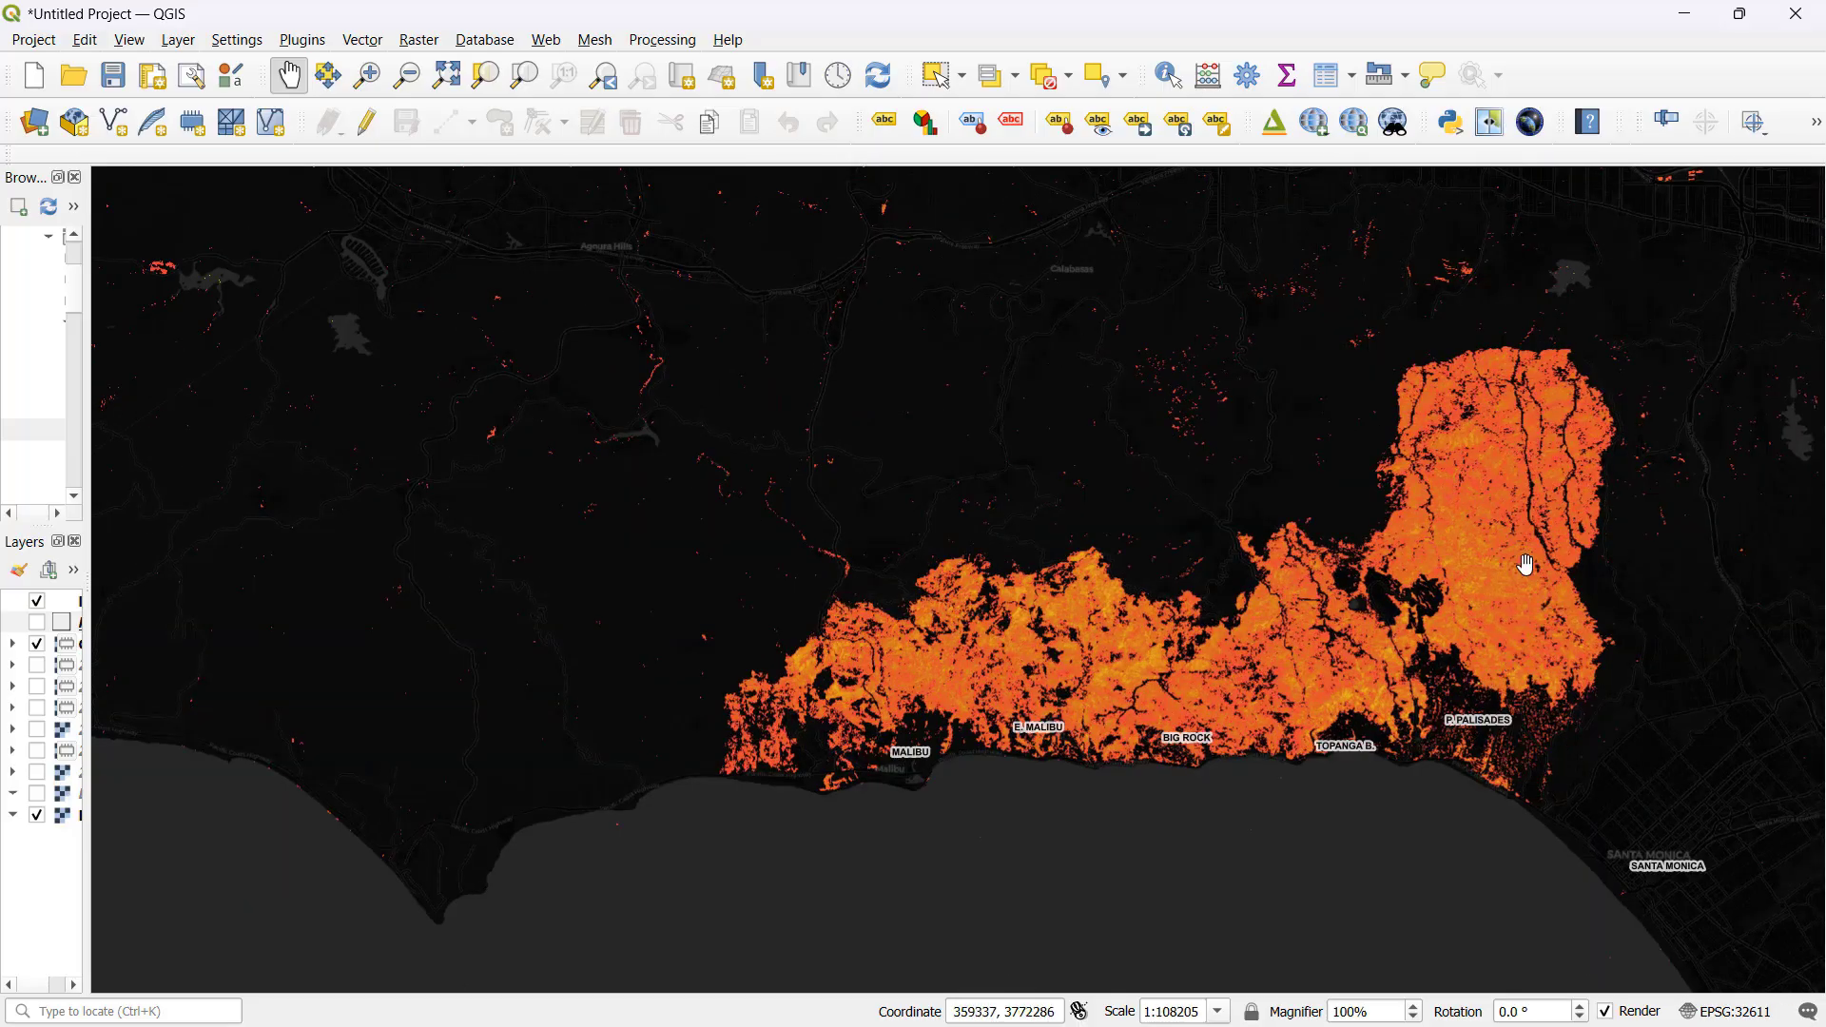
{"action": "scroll", "coordinate": [1526, 564], "scroll_direction": "up", "scroll_amount": 1}
{"action": "left_click_drag", "start_coordinate": [1447, 616], "coordinate": [1344, 649]}
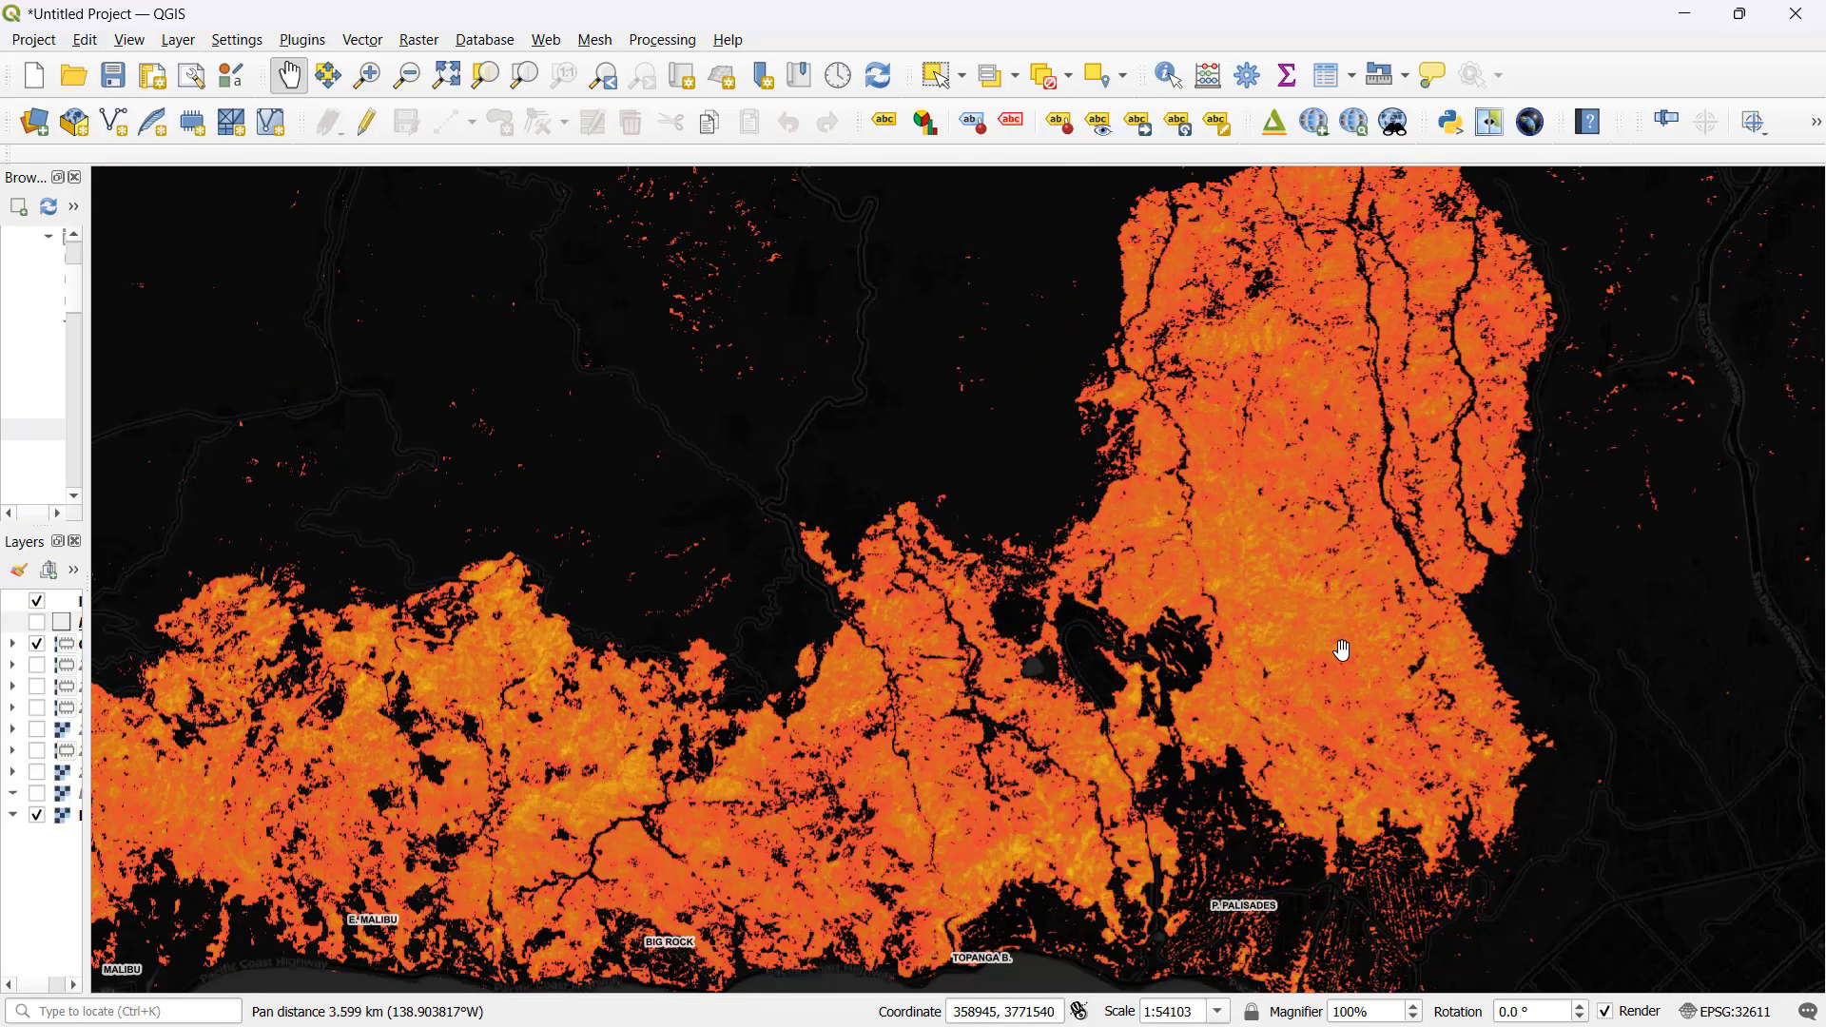
{"action": "scroll", "coordinate": [1420, 522], "scroll_direction": "up", "scroll_amount": 1}
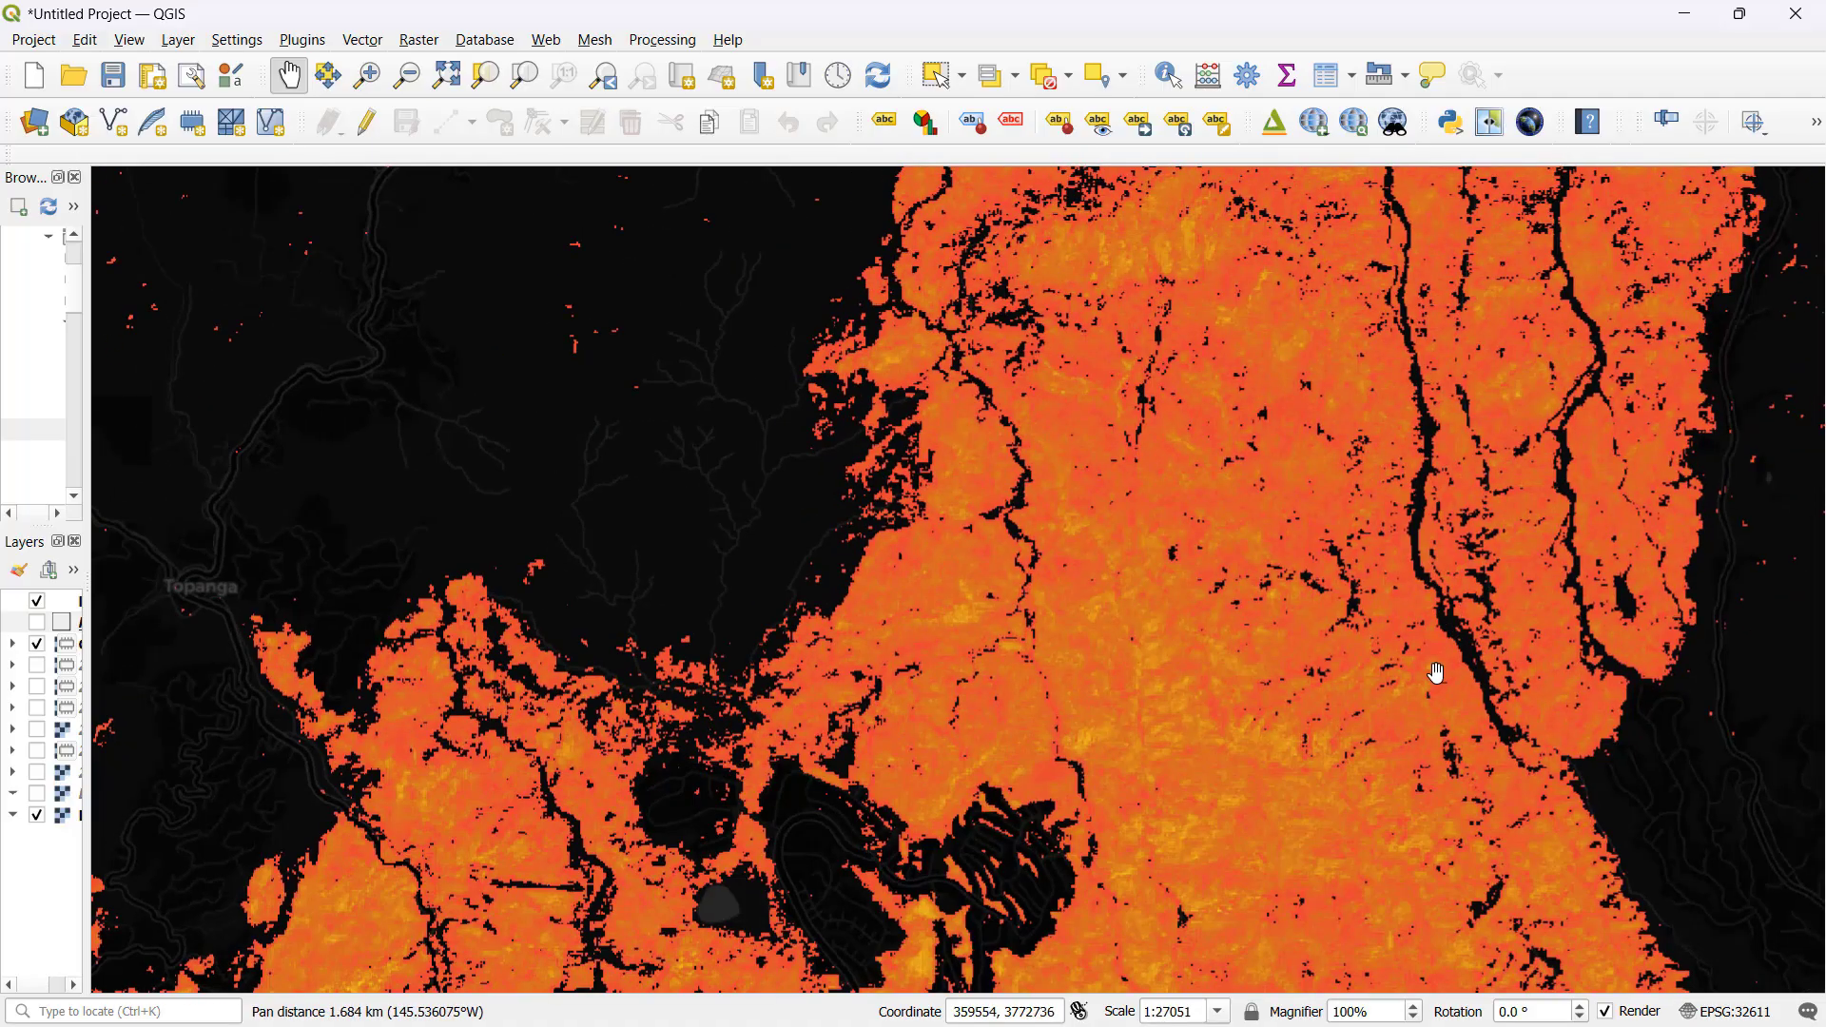
Step: Zoom into the burn interior to individual pixels at 1:3381, then back out to 1:108205
{"action": "left_click_drag", "start_coordinate": [1455, 591], "coordinate": [1297, 766]}
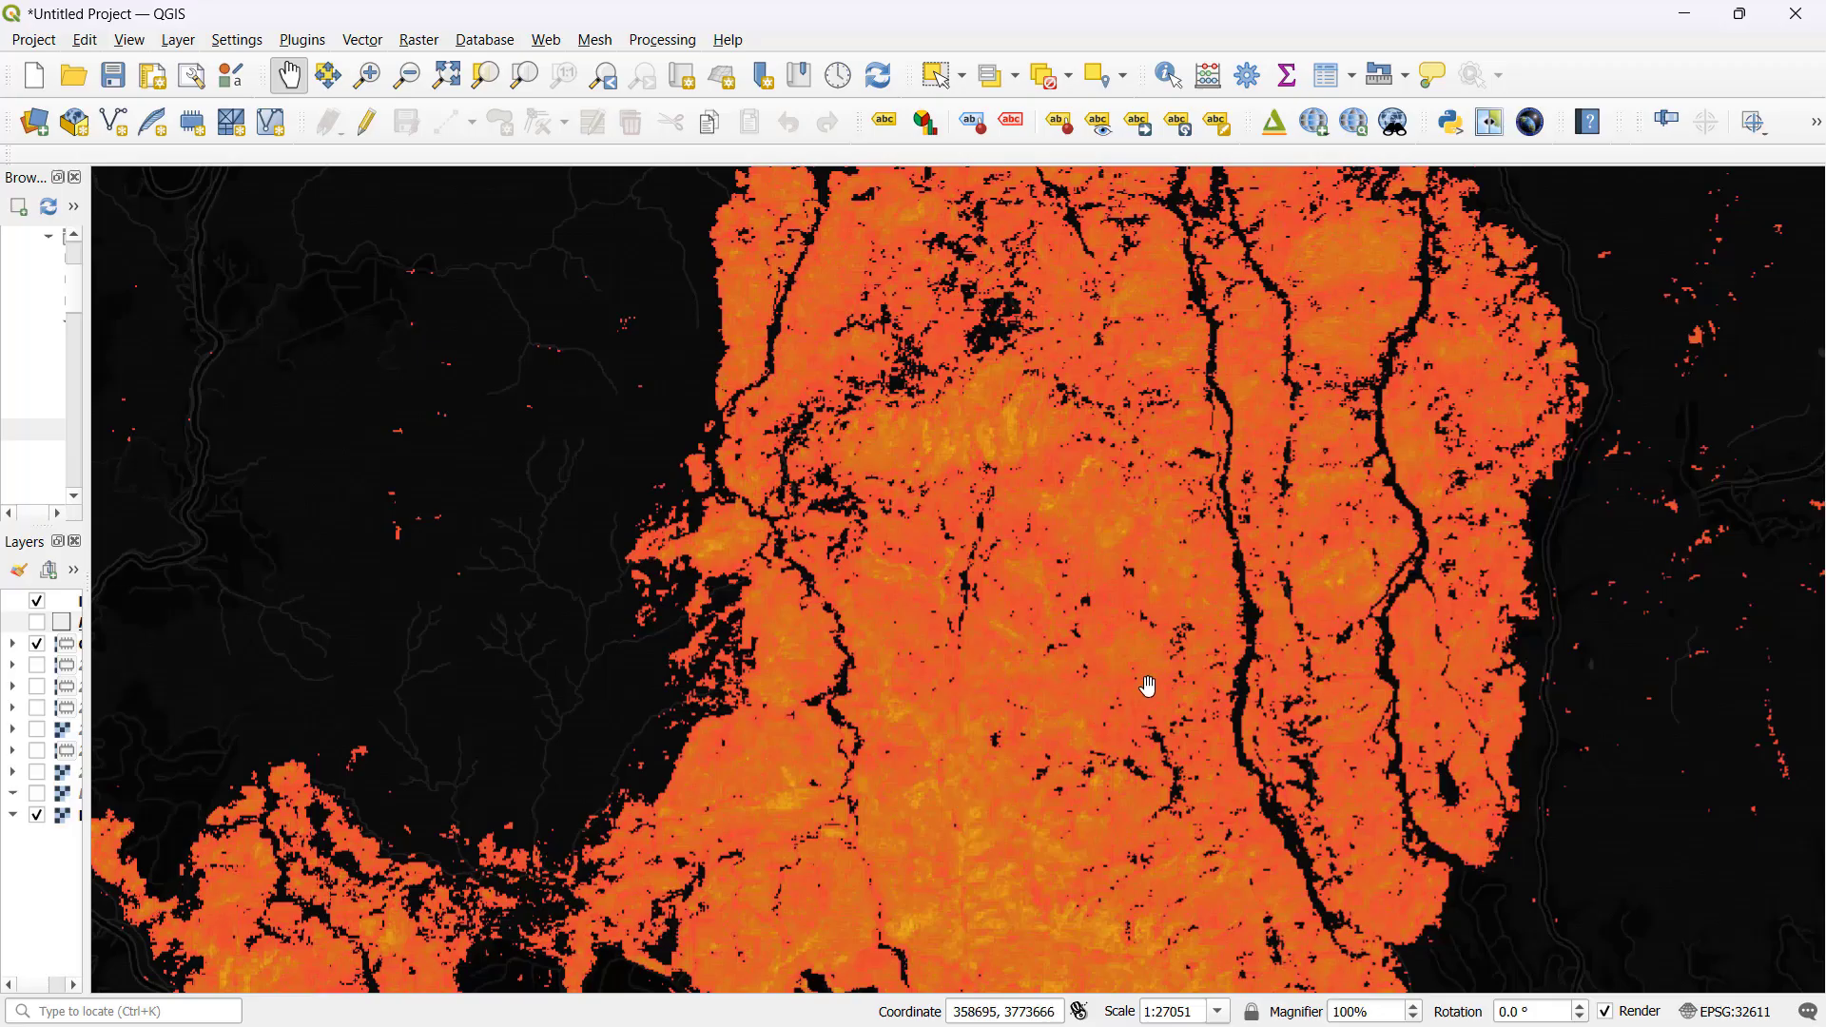
{"action": "scroll", "coordinate": [1237, 672], "scroll_direction": "up", "scroll_amount": 1}
{"action": "scroll", "coordinate": [1276, 489], "scroll_direction": "up", "scroll_amount": 1}
{"action": "scroll", "coordinate": [1277, 492], "scroll_direction": "down", "scroll_amount": 1}
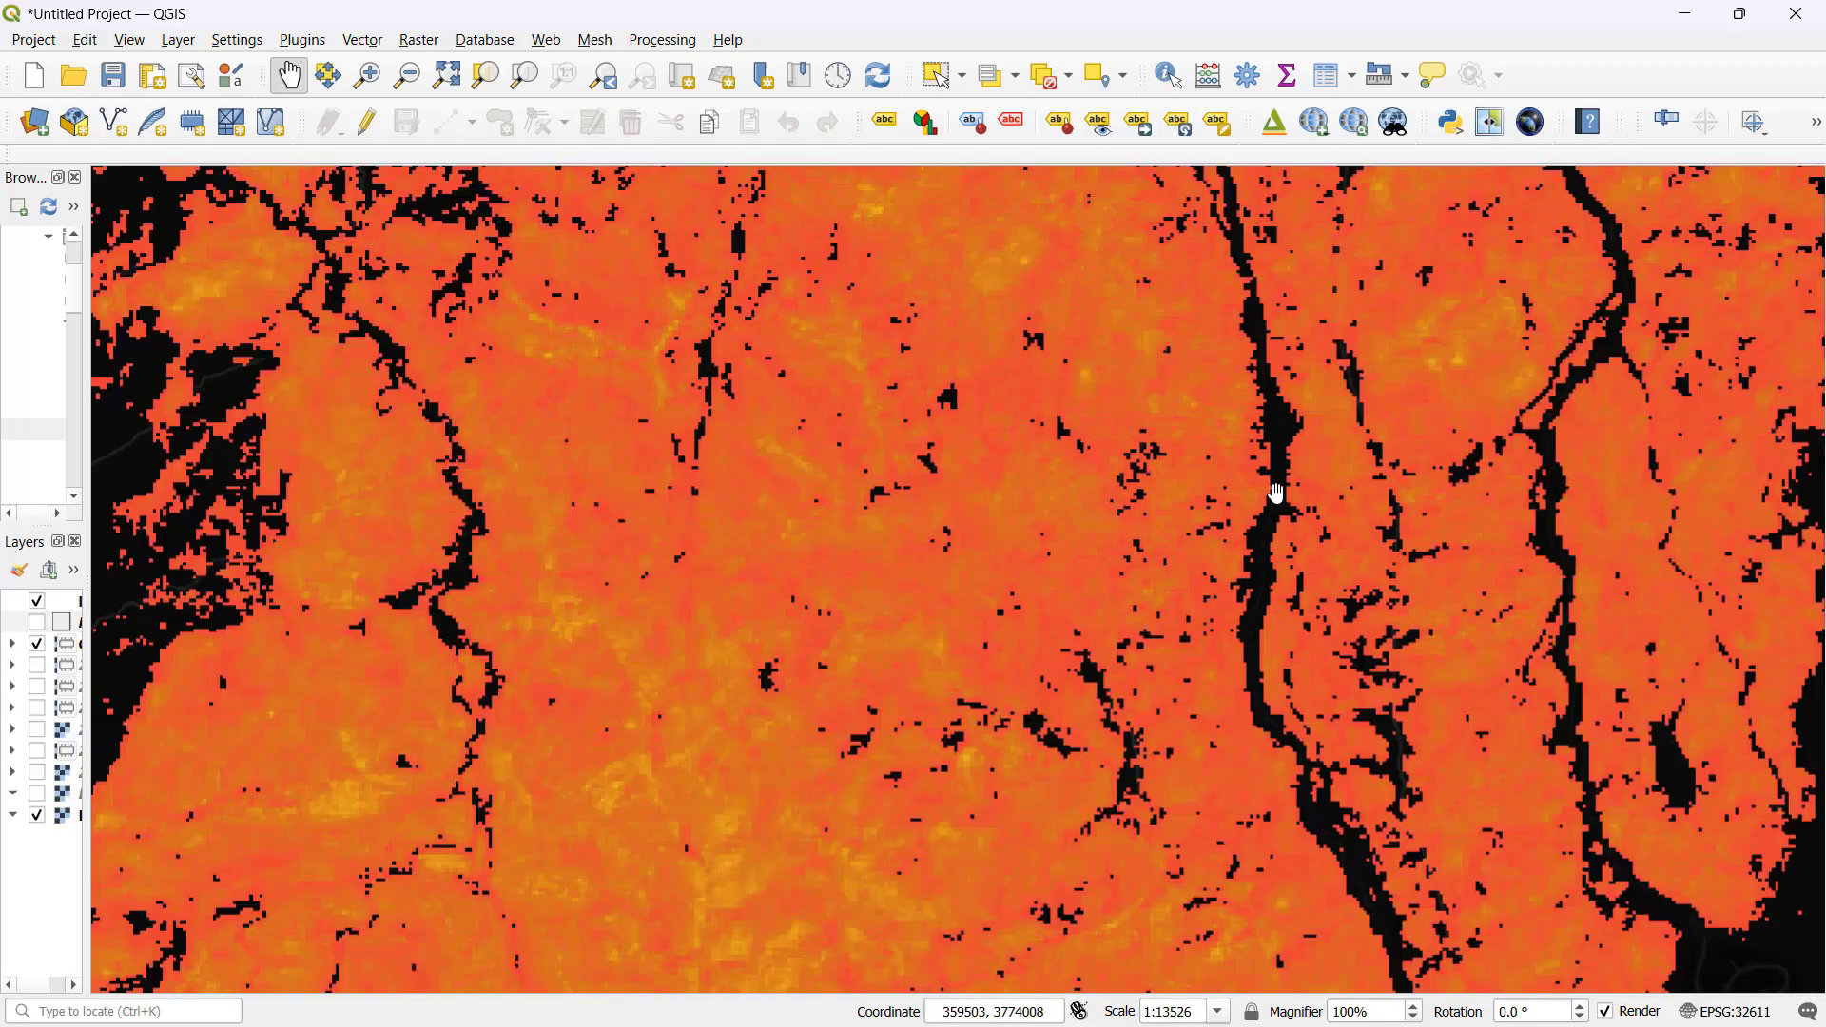
{"action": "scroll", "coordinate": [1264, 637], "scroll_direction": "up", "scroll_amount": 2}
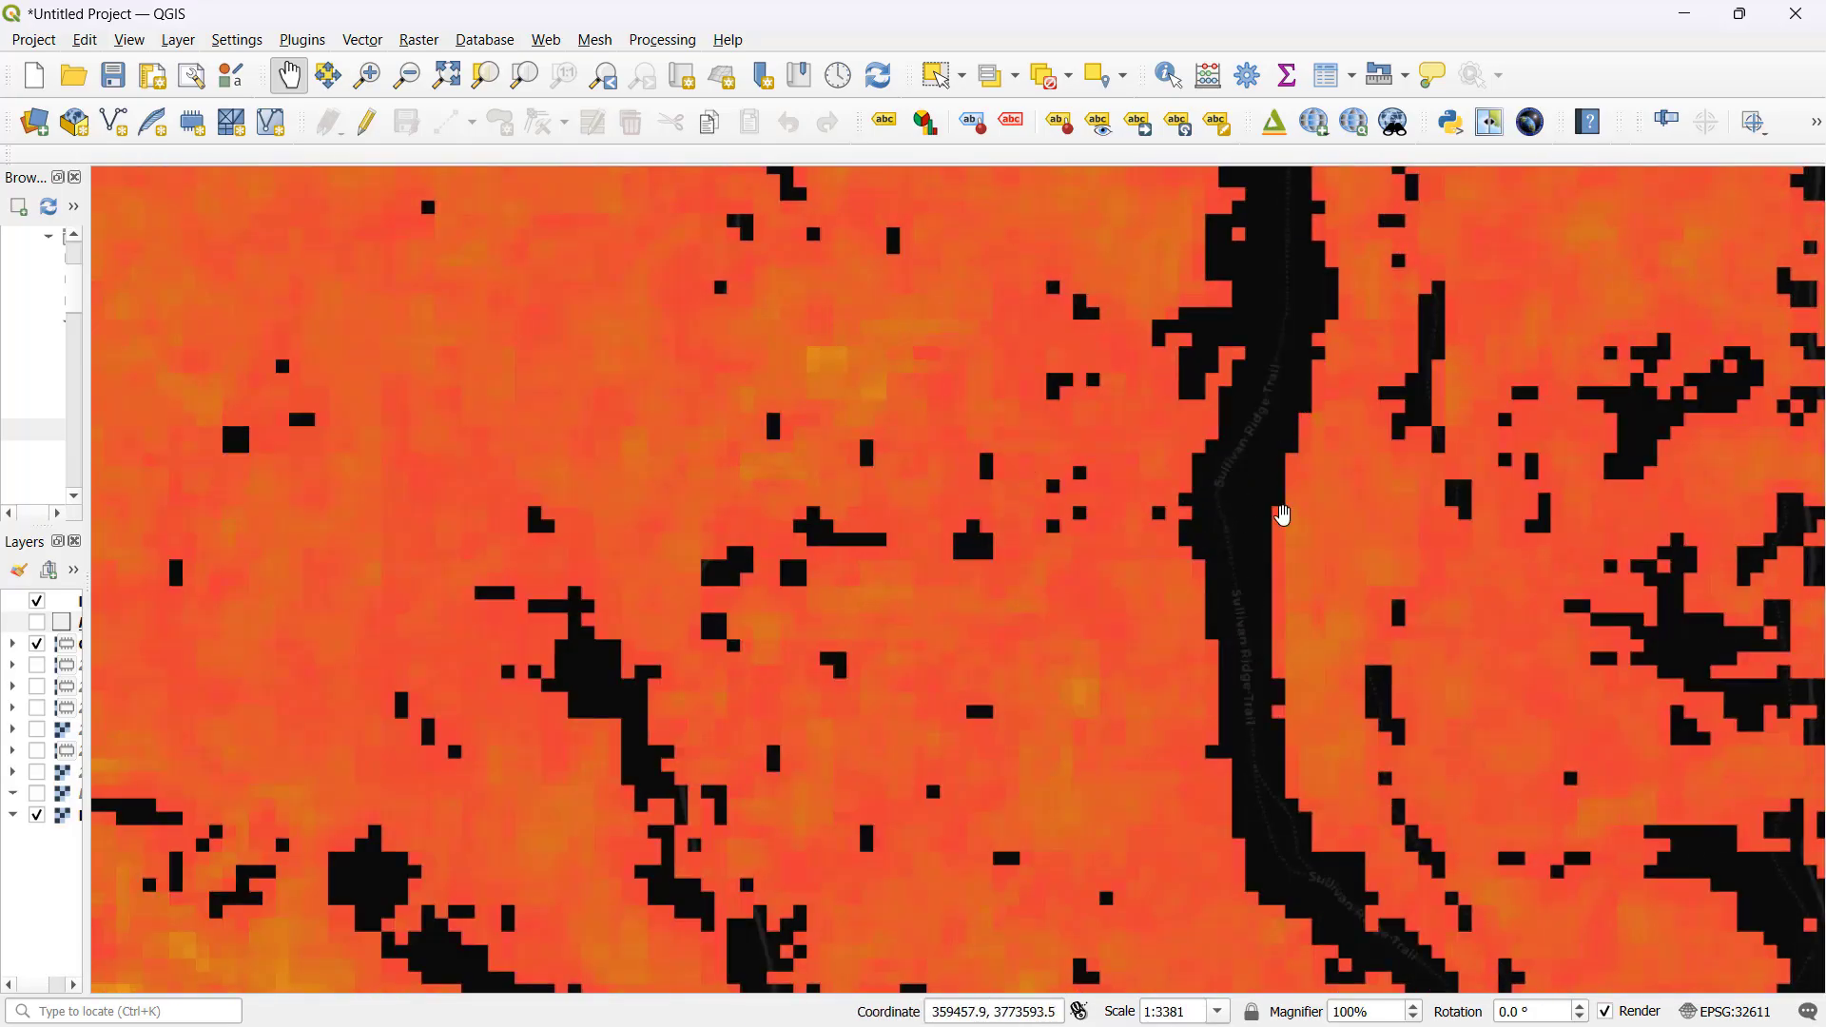
{"action": "scroll", "coordinate": [1285, 517], "scroll_direction": "down", "scroll_amount": 1}
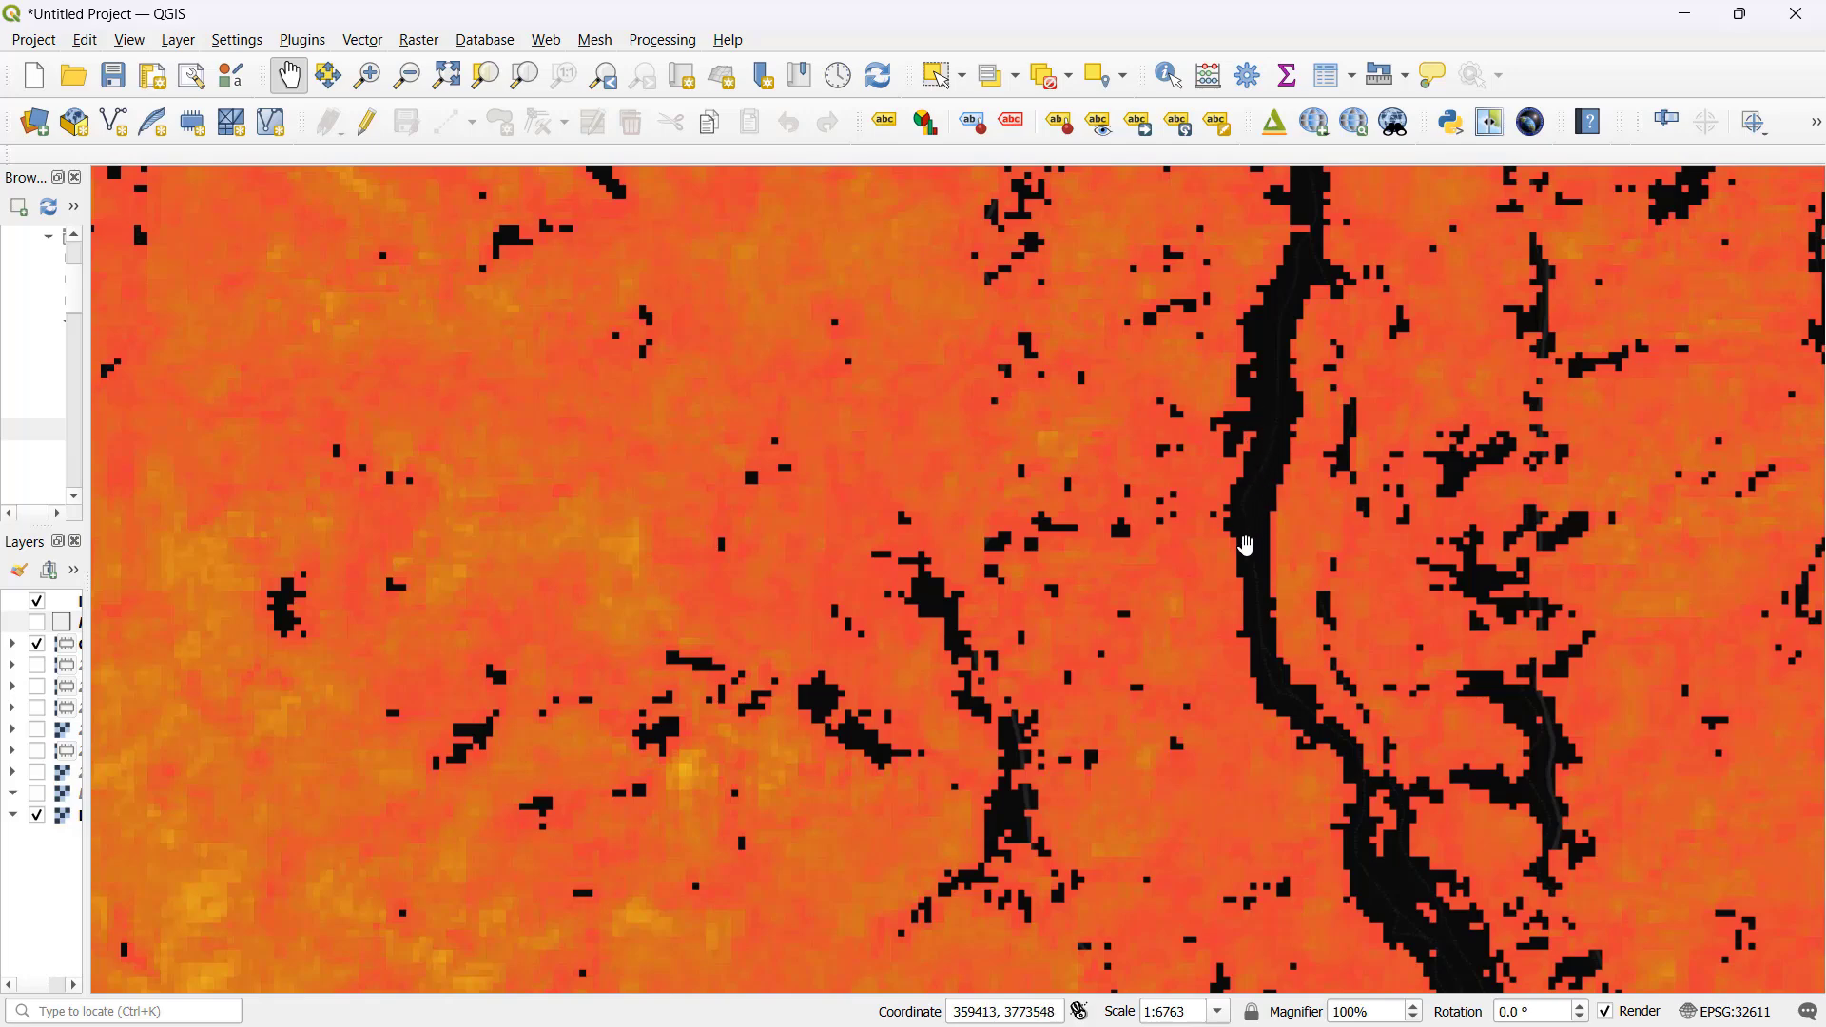
{"action": "scroll", "coordinate": [1255, 580], "scroll_direction": "down", "scroll_amount": 1}
{"action": "scroll", "coordinate": [1259, 598], "scroll_direction": "up", "scroll_amount": 1}
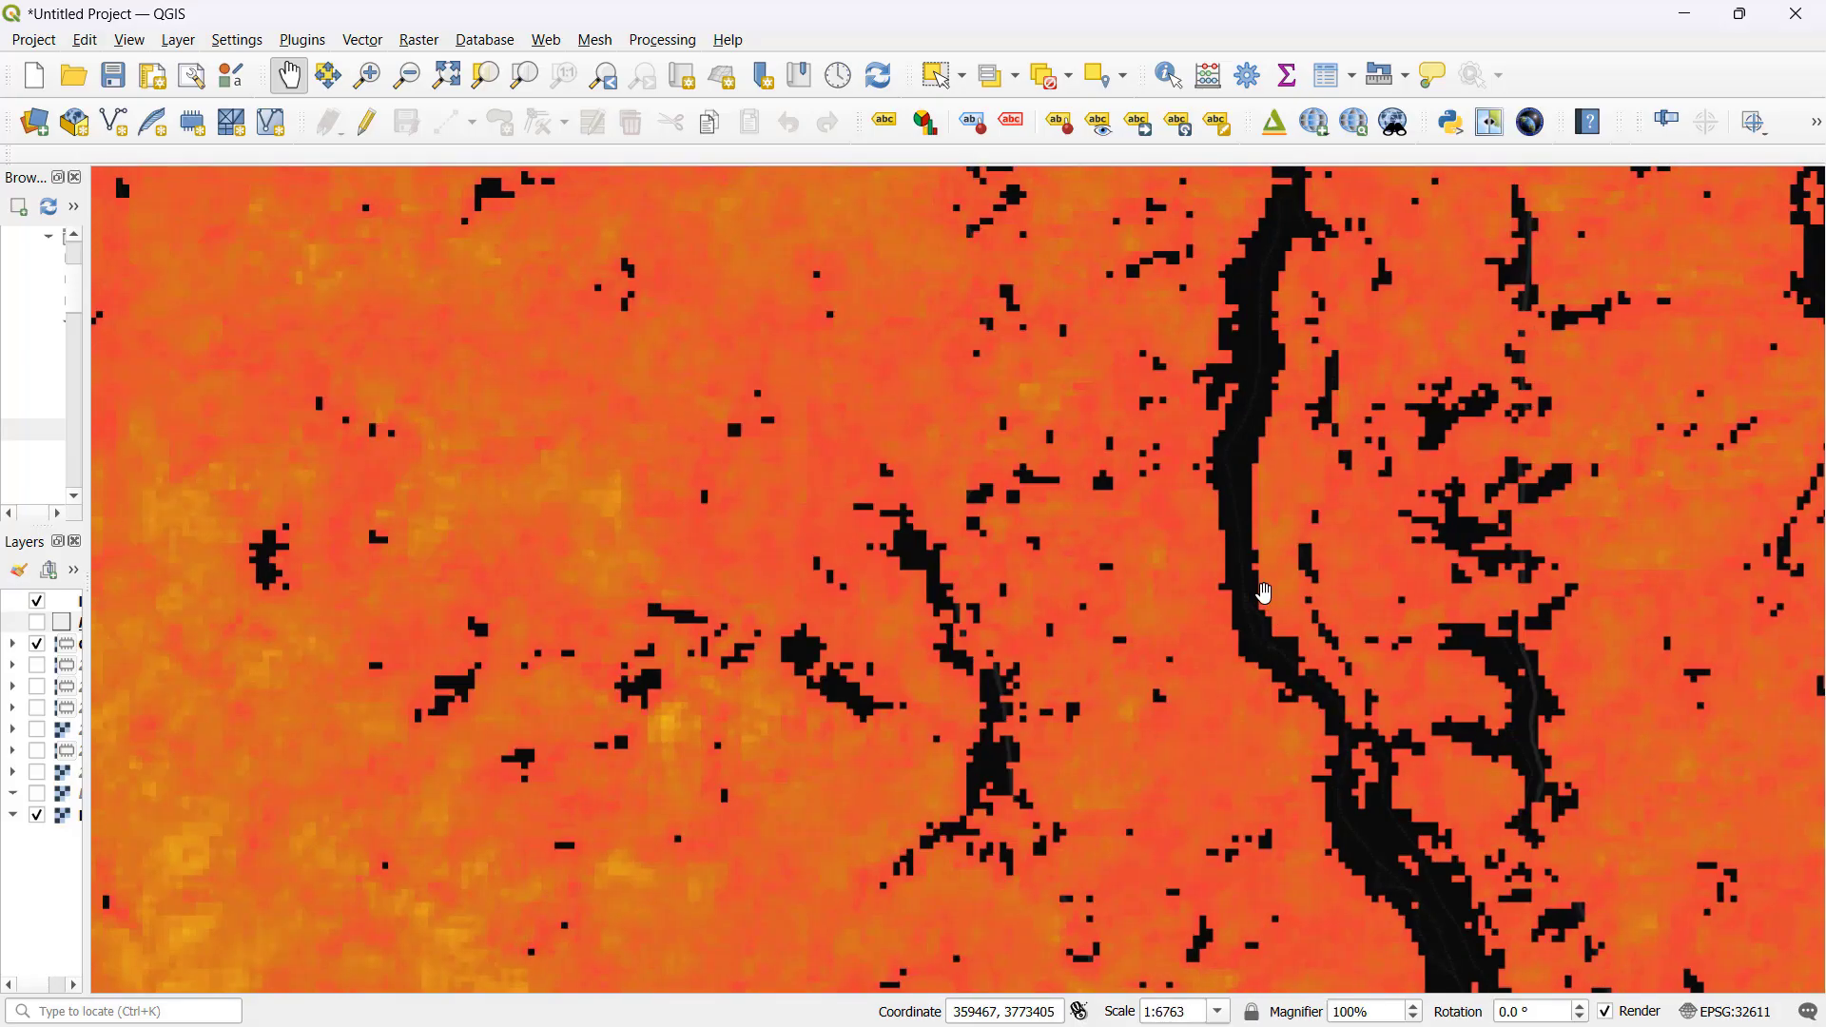
{"action": "scroll", "coordinate": [1251, 585], "scroll_direction": "up", "scroll_amount": 1}
{"action": "scroll", "coordinate": [1254, 576], "scroll_direction": "down", "scroll_amount": 5}
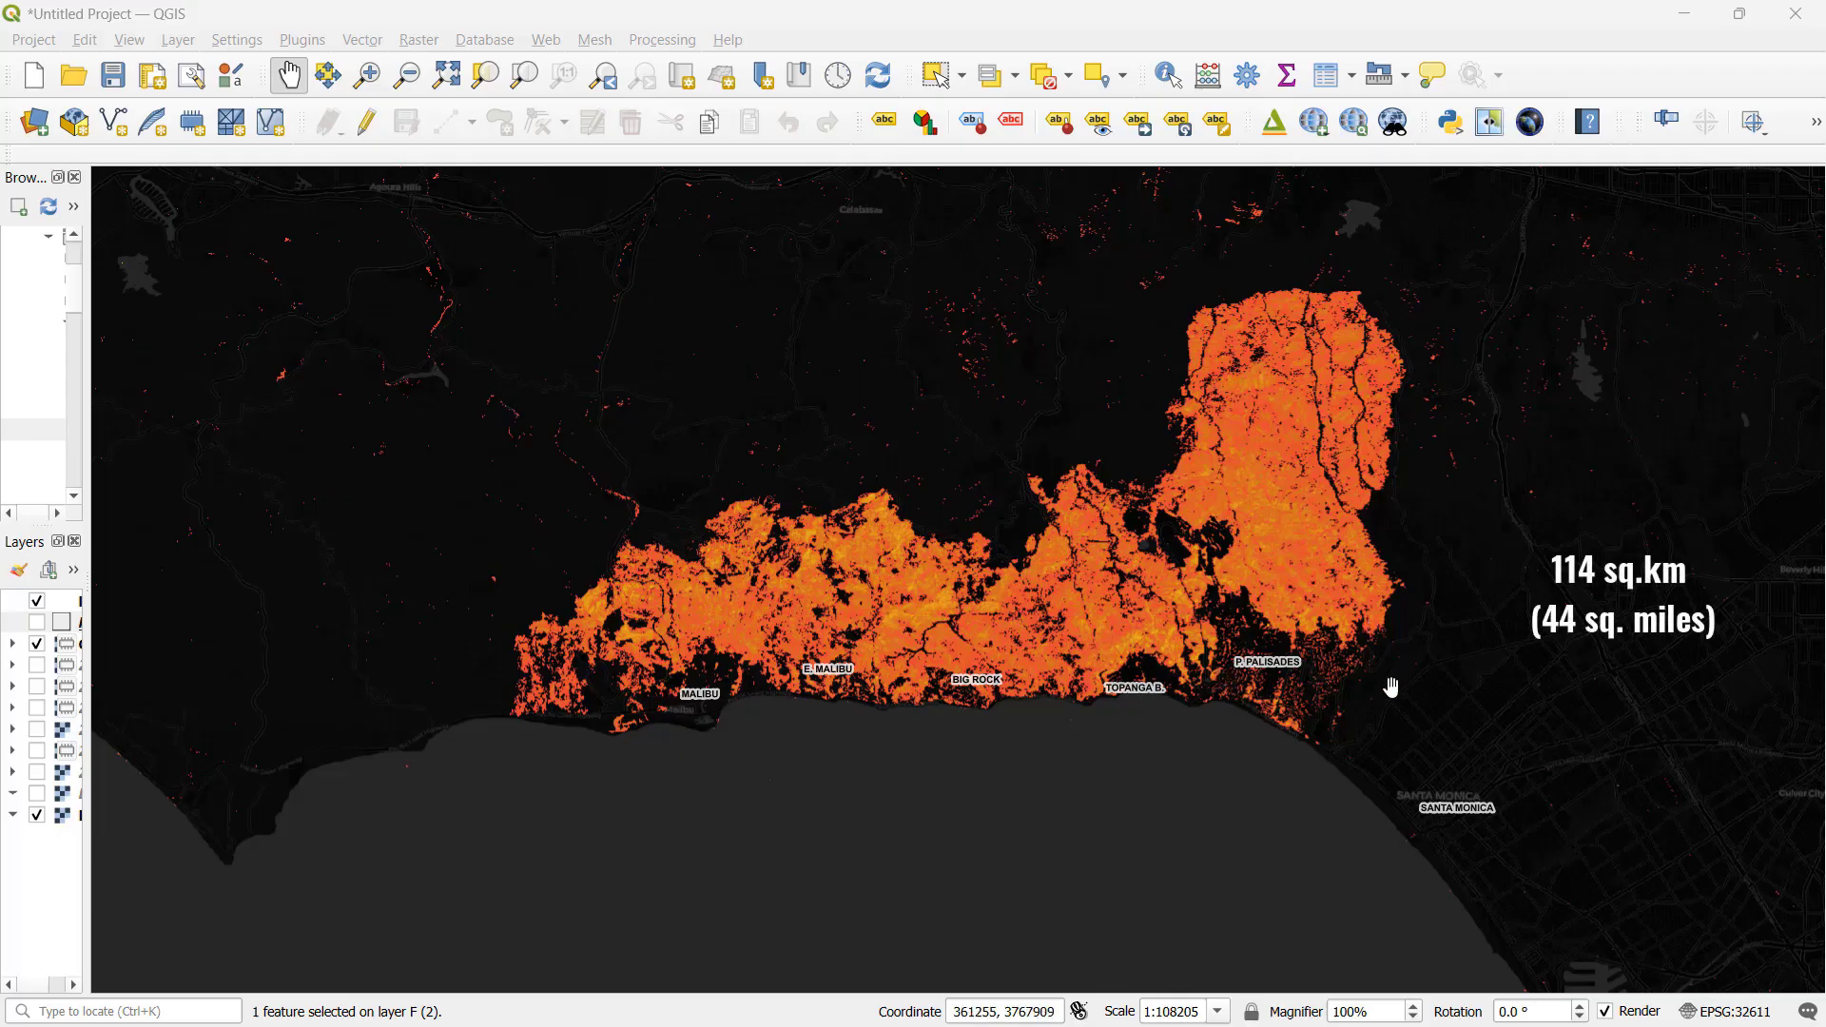
Step: Pan east to the Altadena burn scar north of Pasadena and zoom in to 1:54103
{"action": "scroll", "coordinate": [1718, 464], "scroll_direction": "down", "scroll_amount": 1}
{"action": "left_click_drag", "start_coordinate": [1718, 464], "coordinate": [1129, 518]}
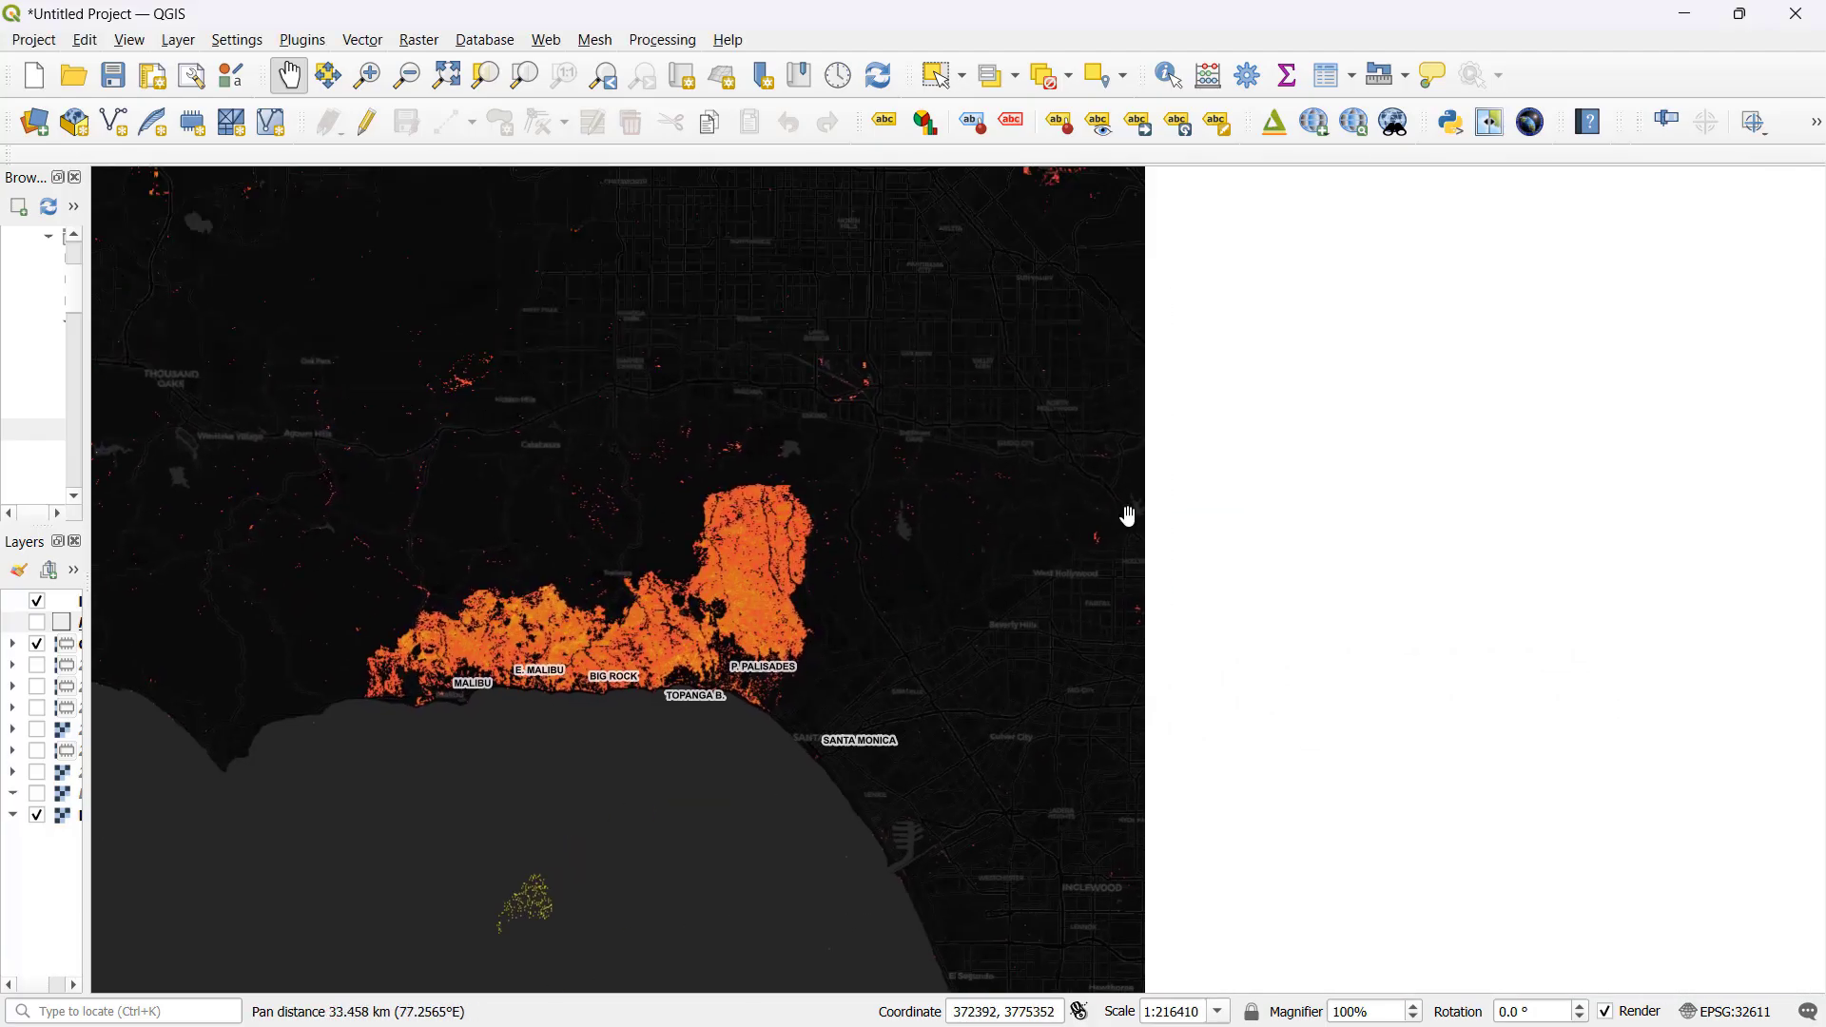
{"action": "left_click_drag", "start_coordinate": [1443, 445], "coordinate": [1030, 559]}
{"action": "scroll", "coordinate": [1031, 558], "scroll_direction": "up", "scroll_amount": 1}
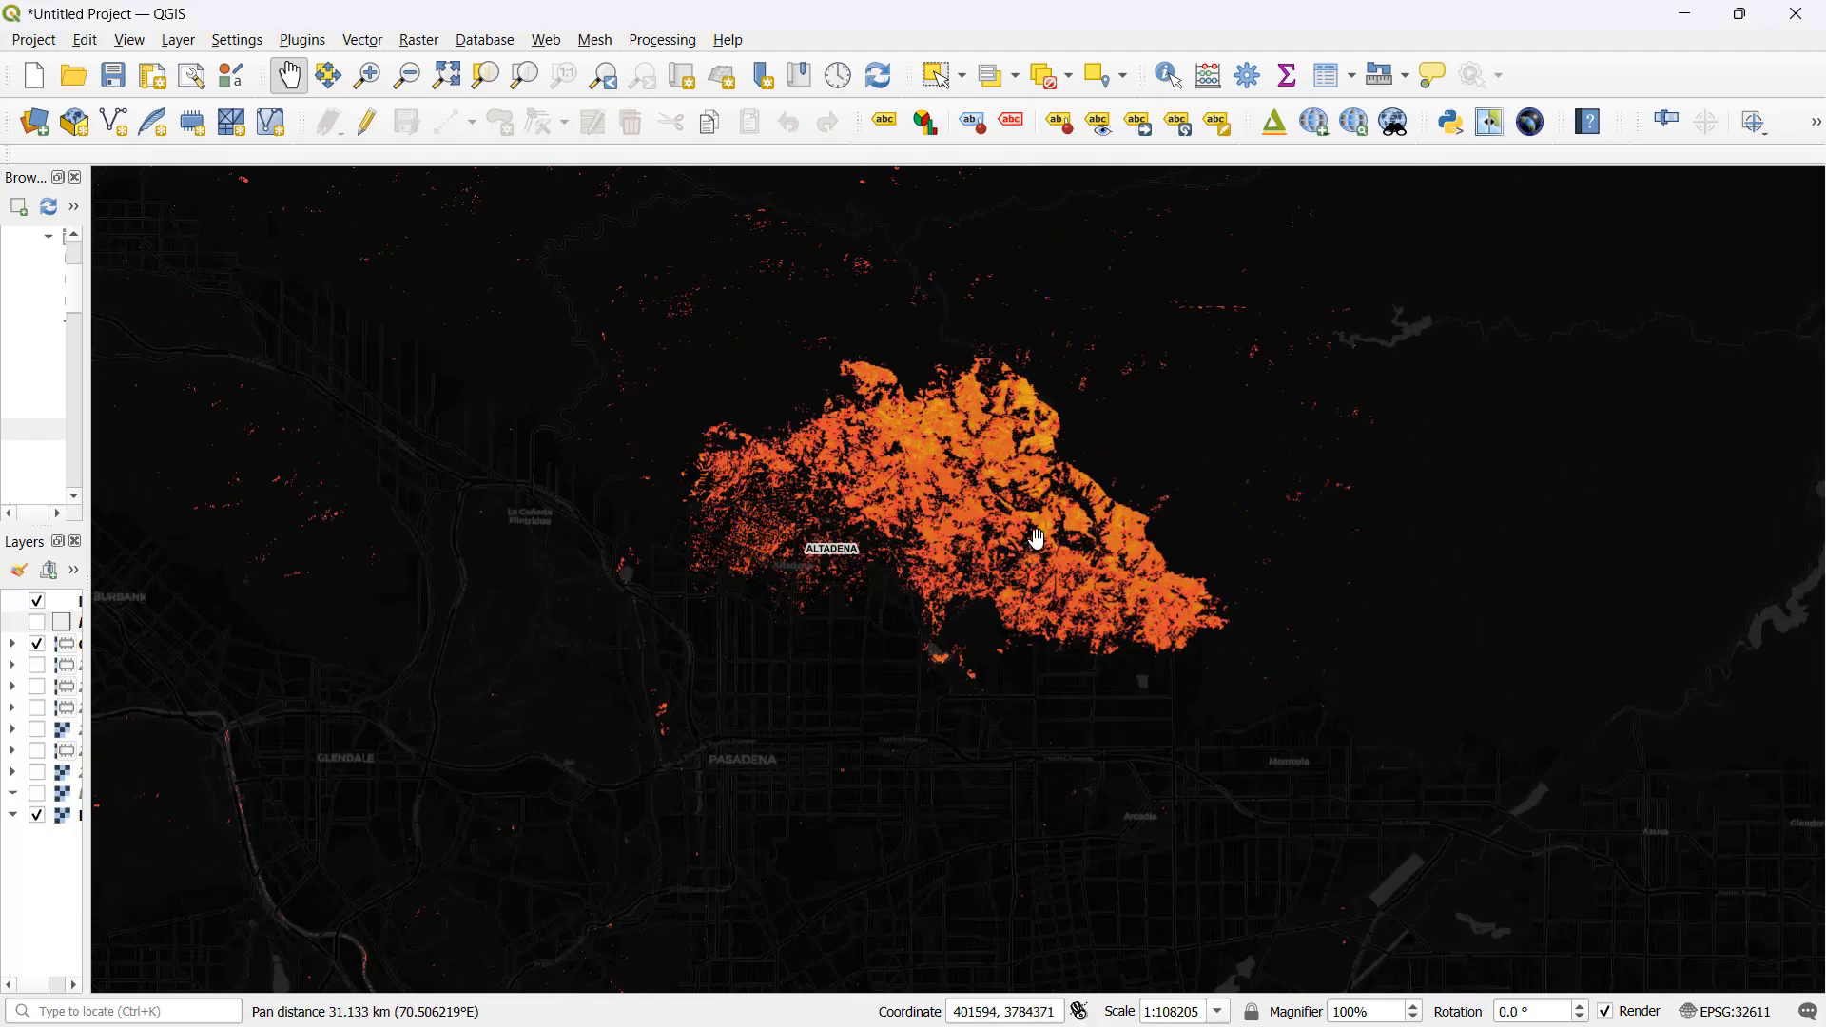
{"action": "scroll", "coordinate": [942, 656], "scroll_direction": "up", "scroll_amount": 1}
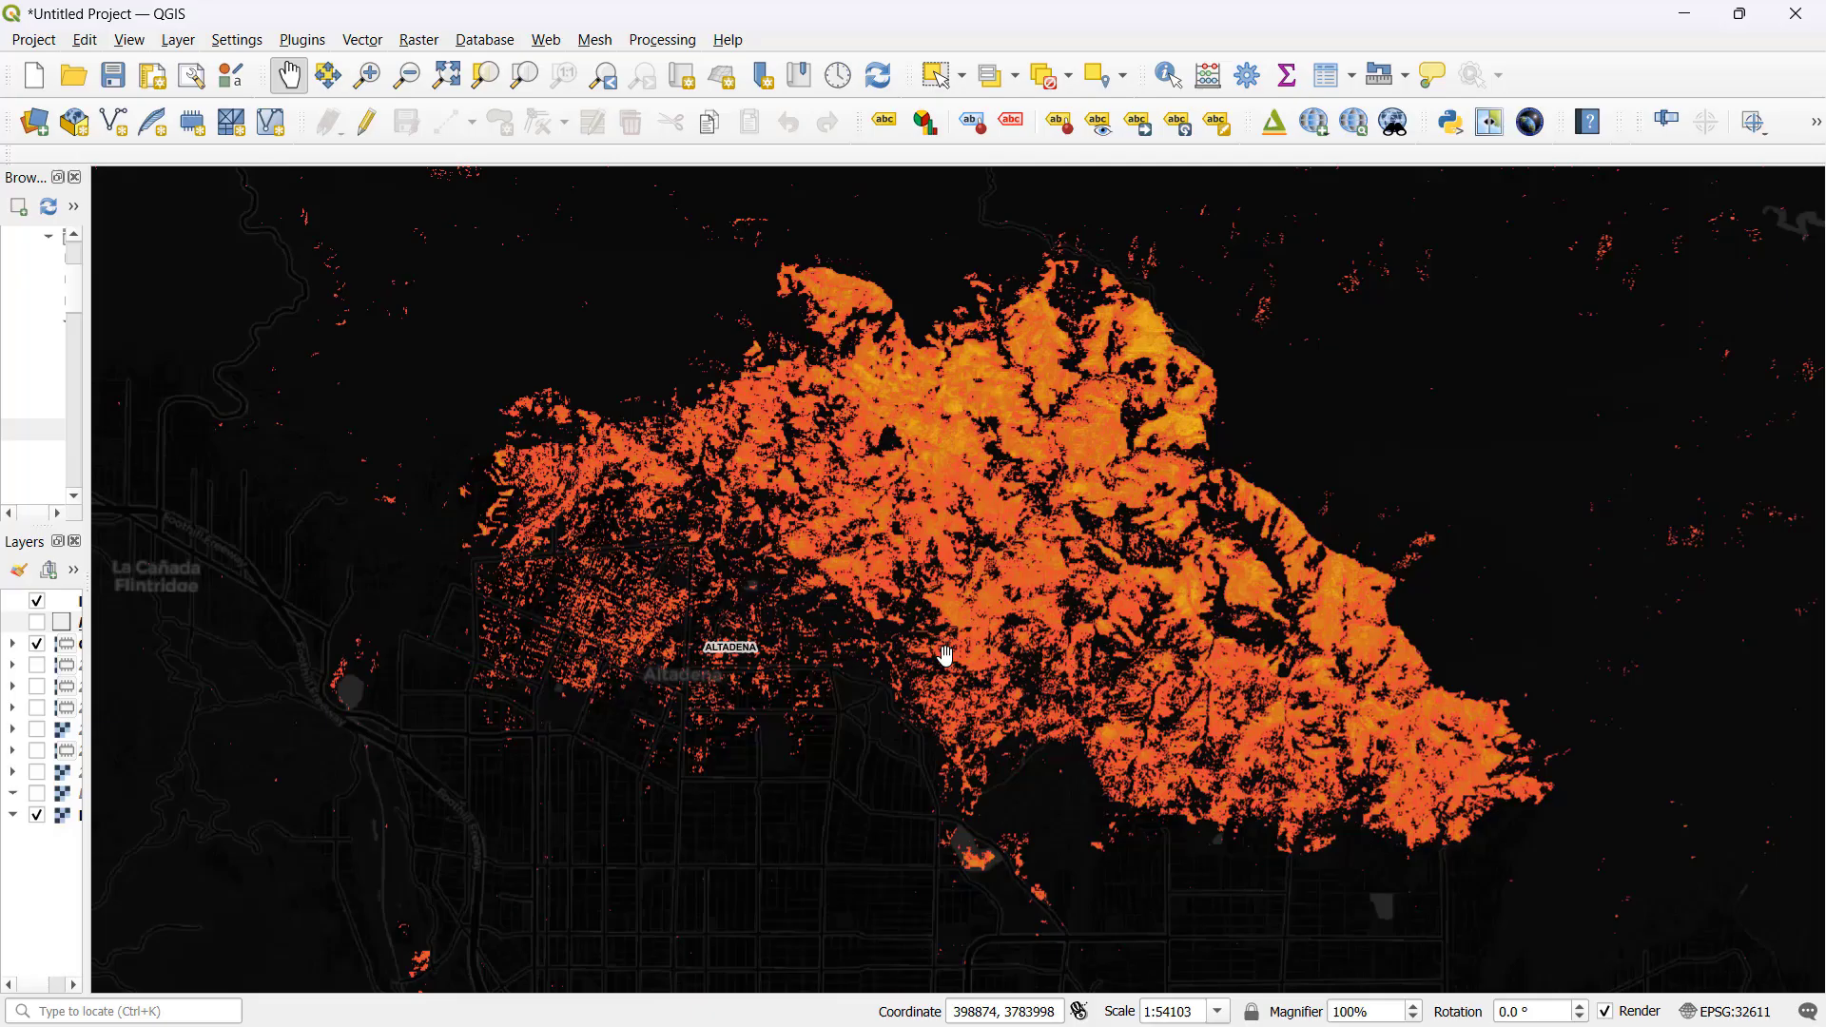